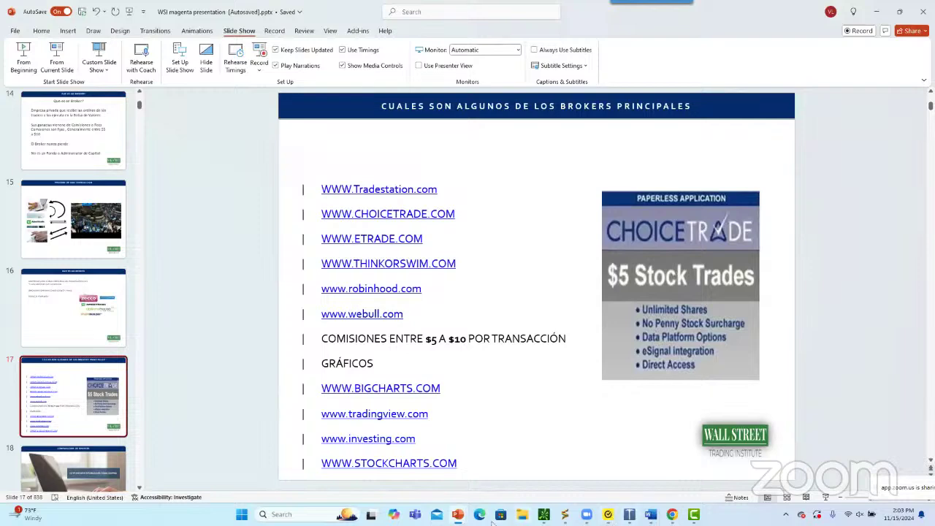
# Switch from the PowerPoint broker slide to a new Edge browser tab
pyautogui.click(478, 516)
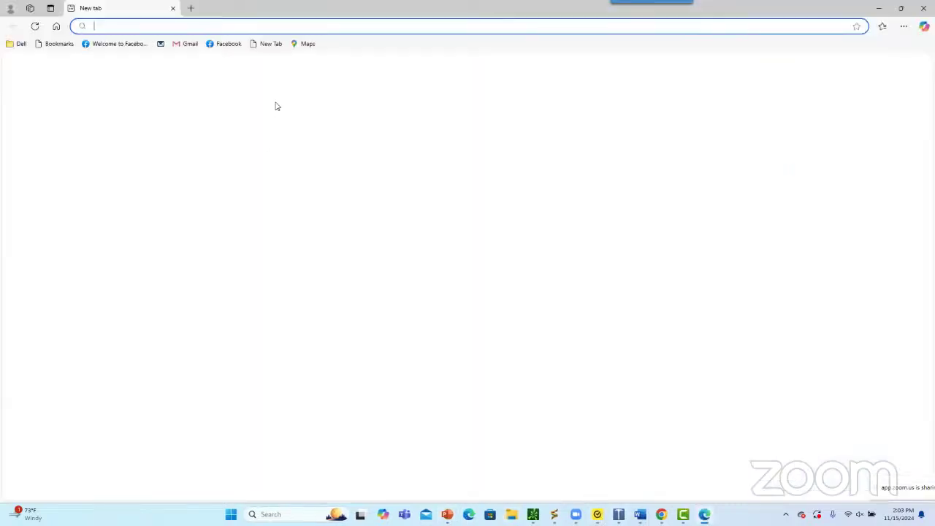
pyautogui.write('wwww.trad')
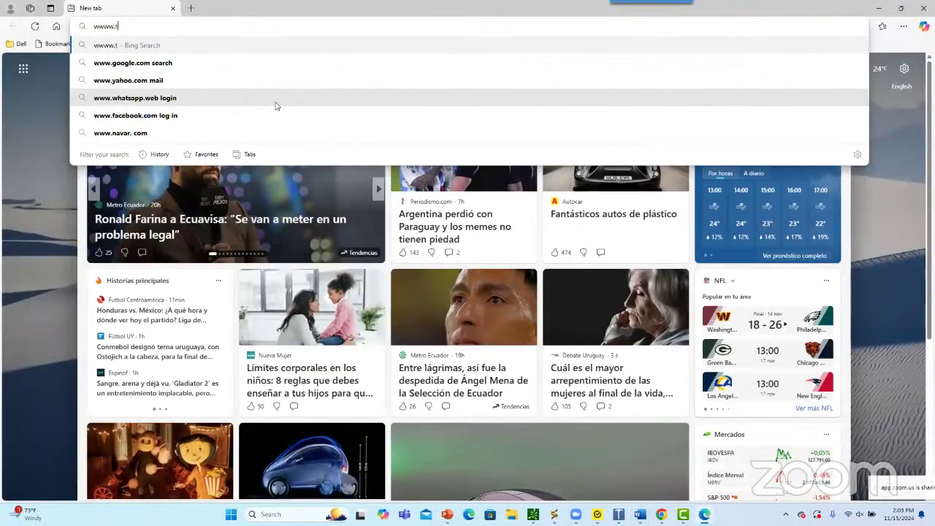
pyautogui.press('BackSpace')
pyautogui.press('BackSpace')
pyautogui.press('BackSpace')
pyautogui.press('BackSpace')
pyautogui.press('BackSpace')
pyautogui.press('BackSpace')
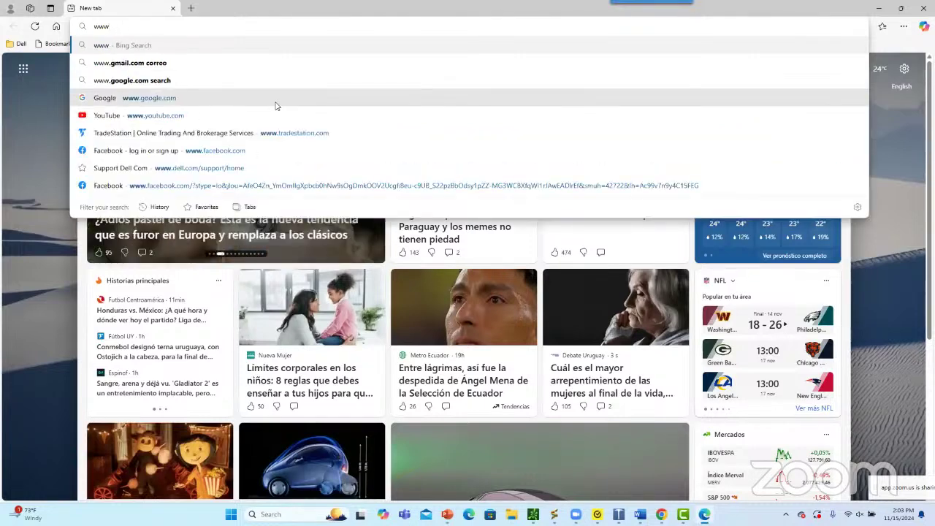
pyautogui.write('.trad')
pyautogui.press('Return')
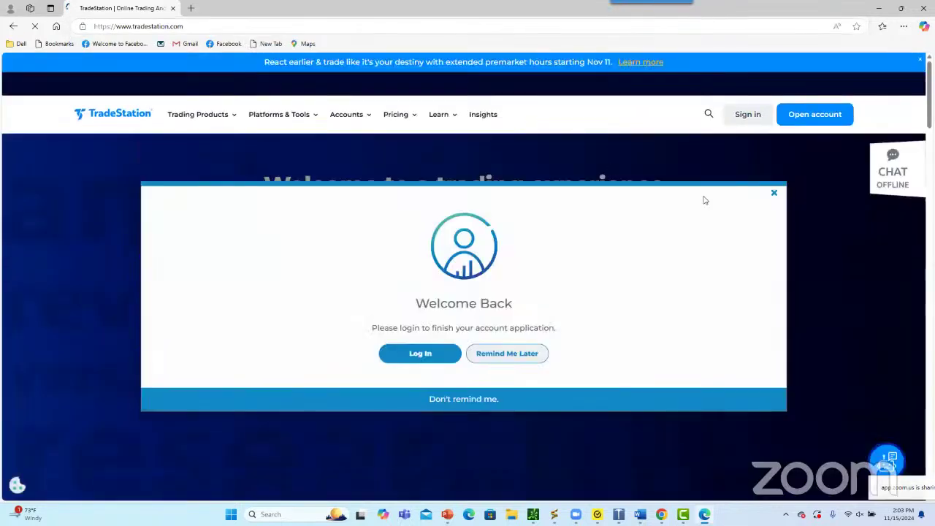
pyautogui.click(774, 194)
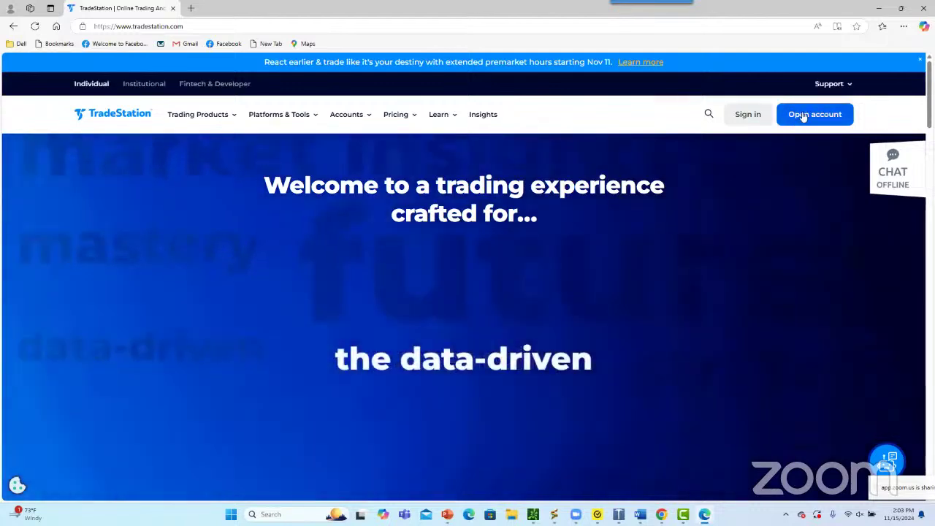
# Check the sign-in choices, then start an Open account application as a new user
pyautogui.click(751, 118)
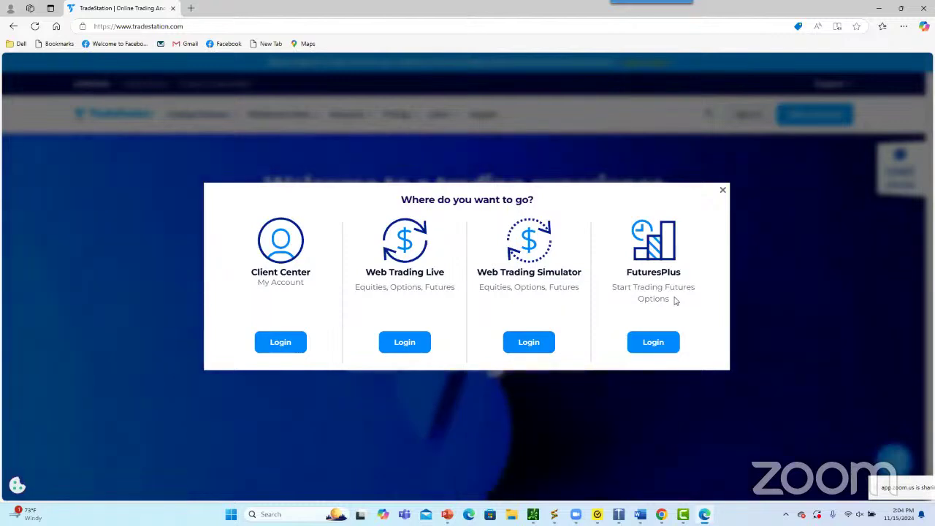
pyautogui.click(722, 190)
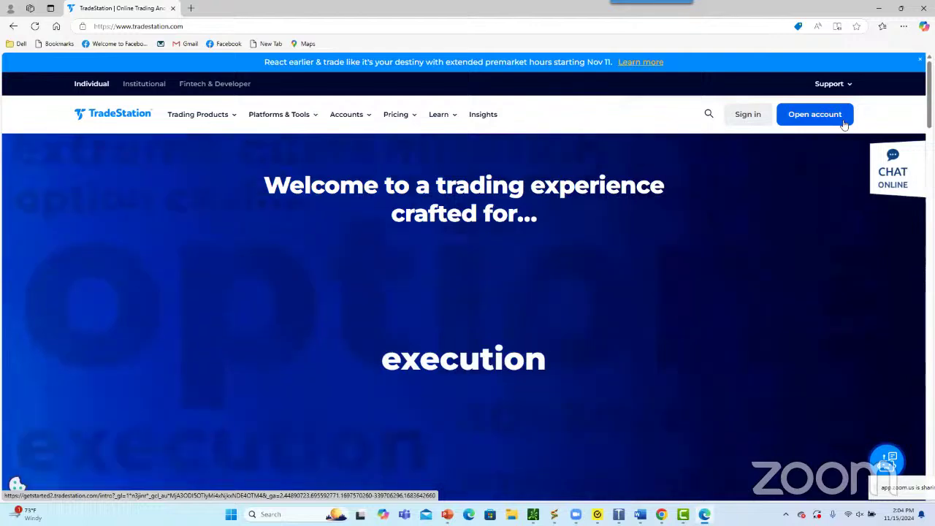
pyautogui.click(828, 118)
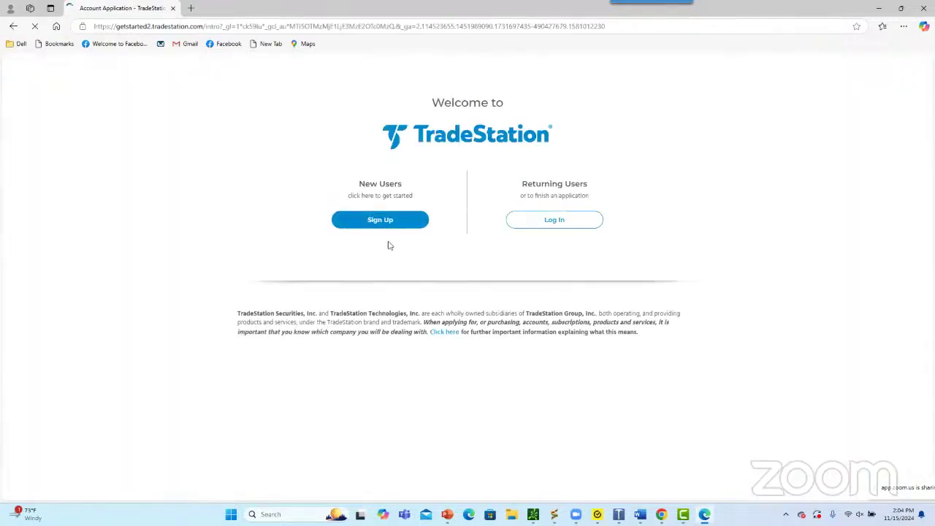
pyautogui.click(387, 220)
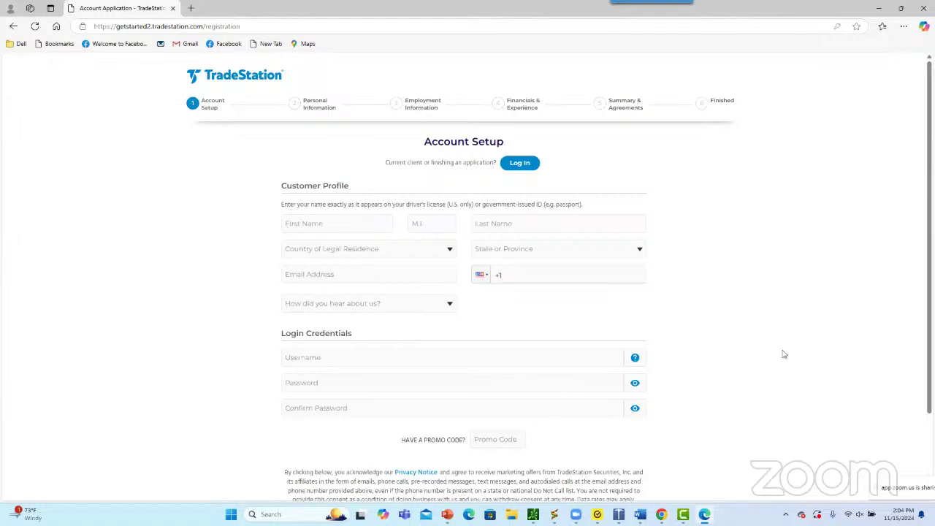
# Enter the applicant's first name, middle initial and last name on the Account Setup form
pyautogui.scroll(-1, 767, 336)
pyautogui.scroll(2, 765, 334)
pyautogui.click(314, 225)
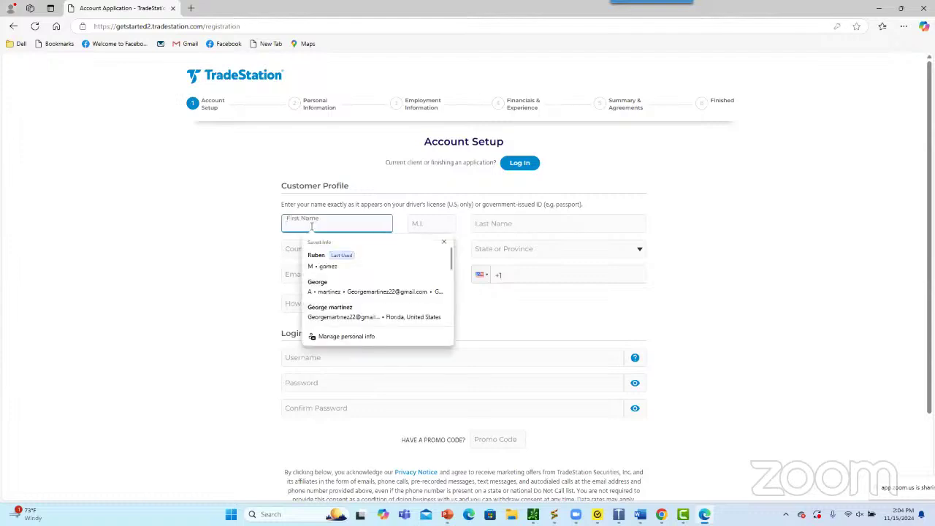
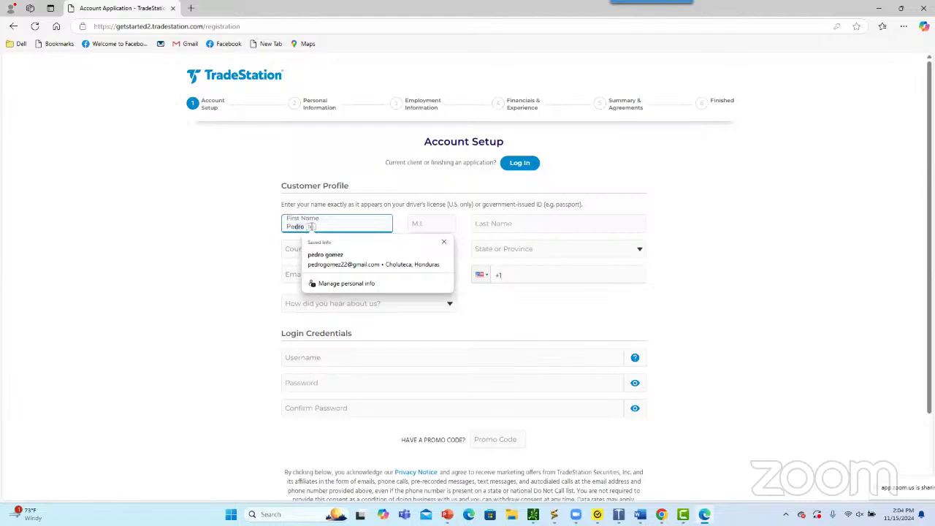
pyautogui.press('BackSpace')
pyautogui.press('BackSpace')
pyautogui.press('BackSpace')
pyautogui.press('BackSpace')
pyautogui.press('BackSpace')
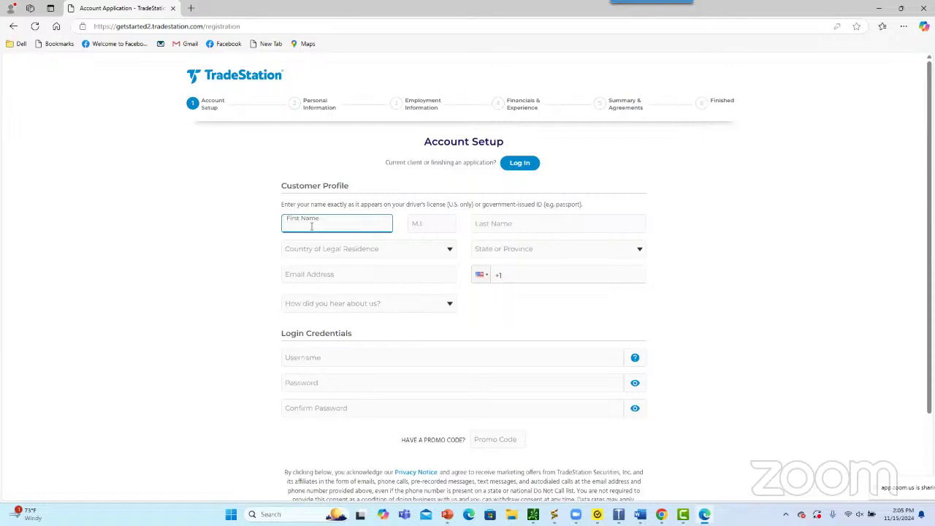
pyautogui.press('Tab')
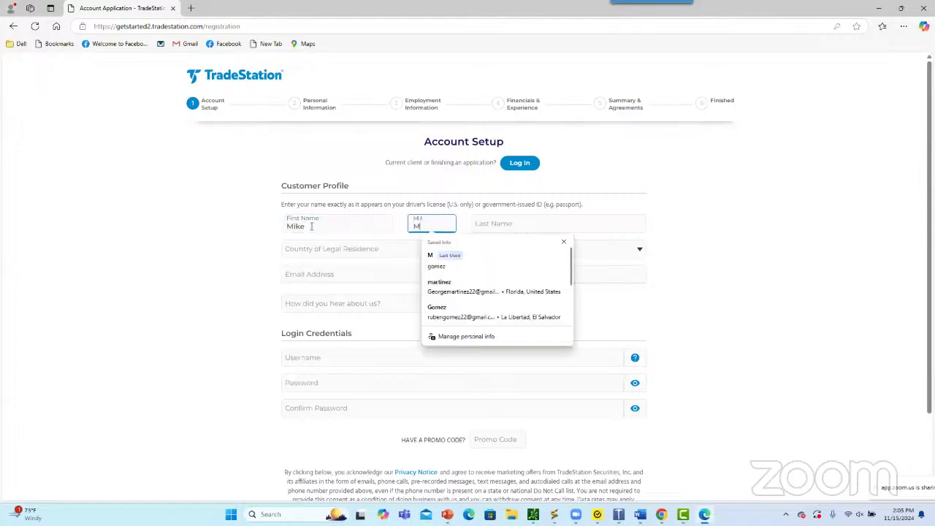
pyautogui.press('Tab')
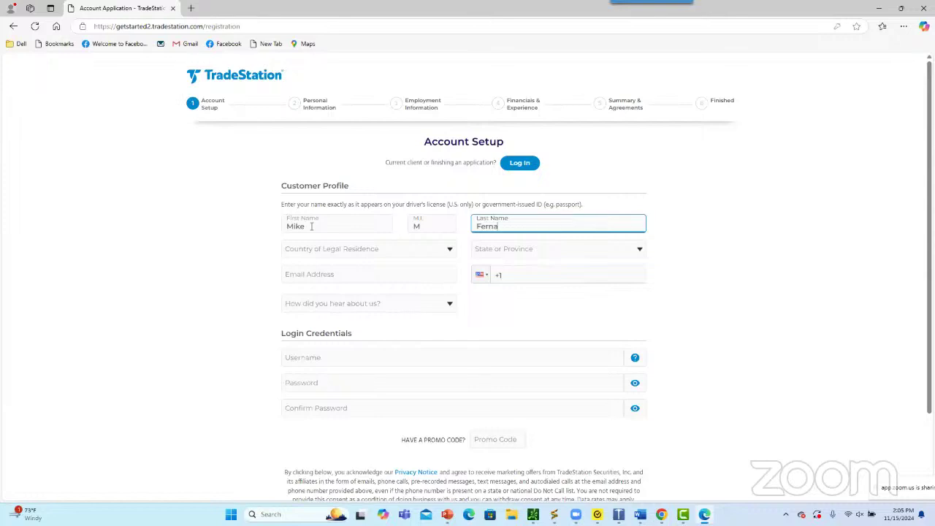
pyautogui.press('Tab')
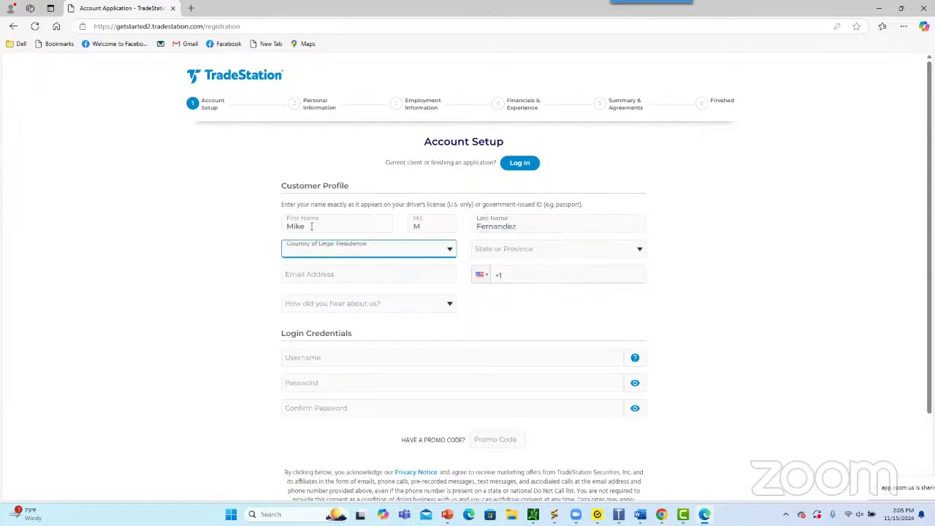
# Choose Guatemala for both Country of Legal Residence and State or Province
pyautogui.click(368, 254)
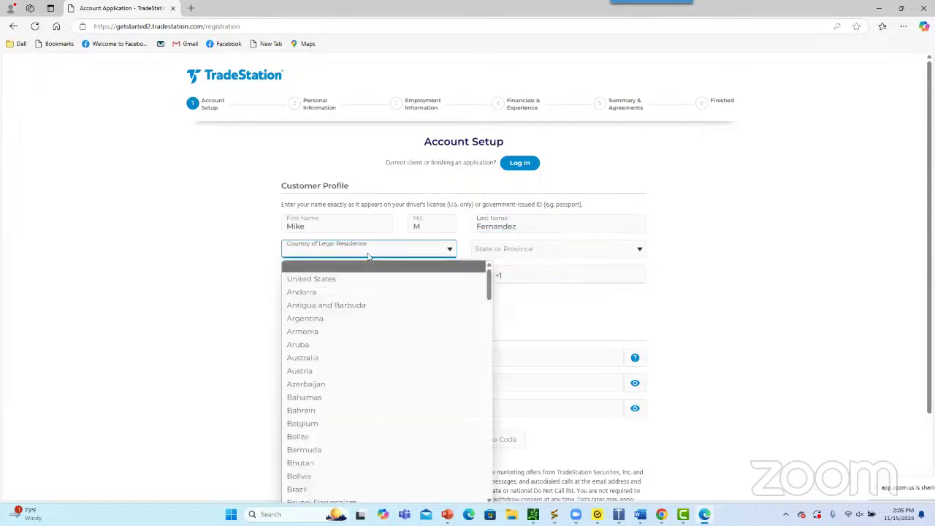
pyautogui.click(719, 199)
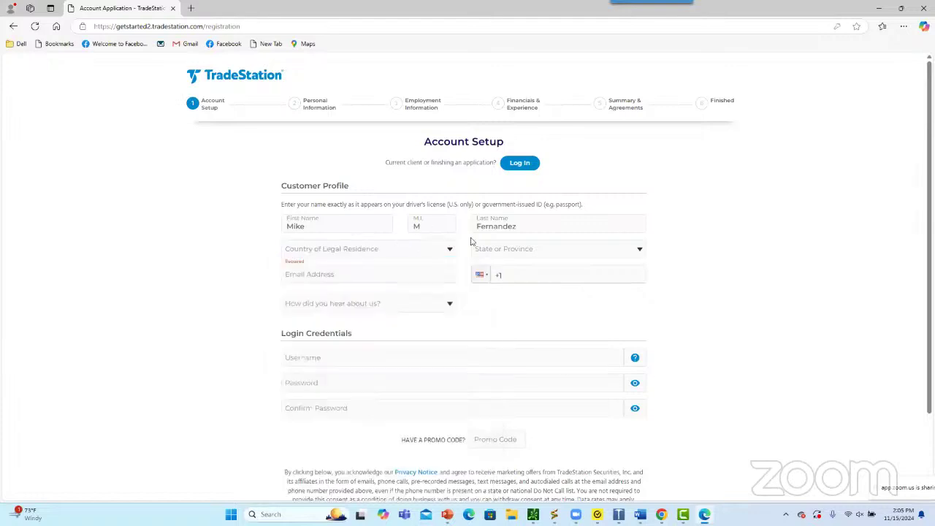
pyautogui.moveTo(219, 205); pyautogui.dragTo(249, 221)
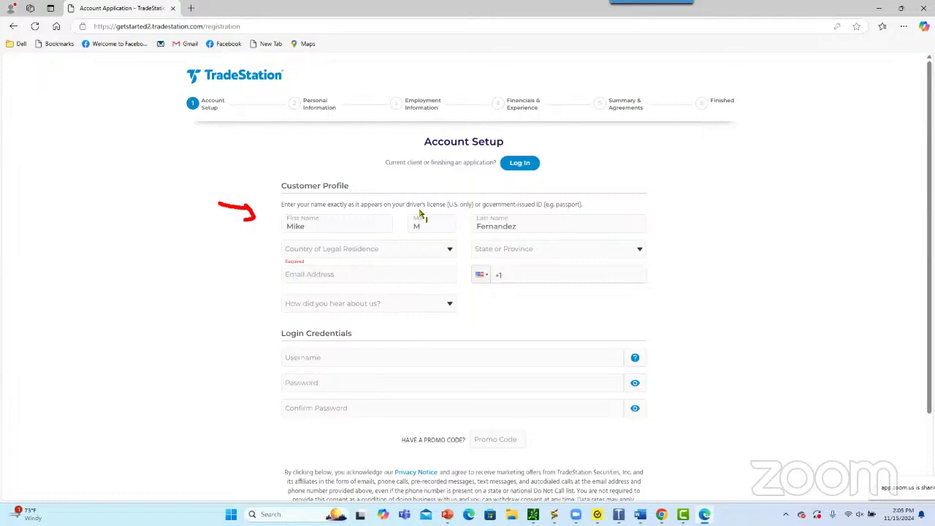
pyautogui.moveTo(420, 210)
pyautogui.mouseDown()
pyautogui.moveTo(410, 208)
pyautogui.moveTo(430, 209)
pyautogui.mouseUp()
pyautogui.moveTo(502, 210); pyautogui.dragTo(545, 209)
pyautogui.click(320, 249)
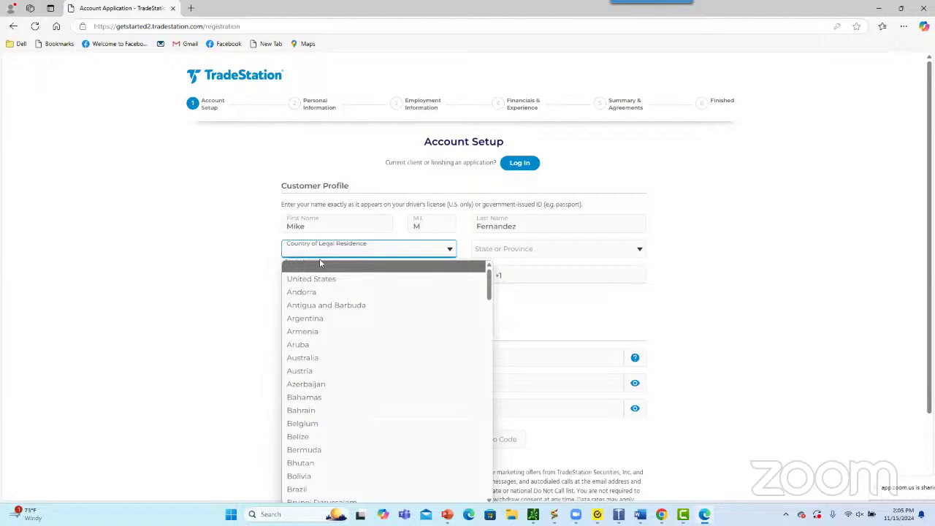
pyautogui.scroll(-2, 325, 286)
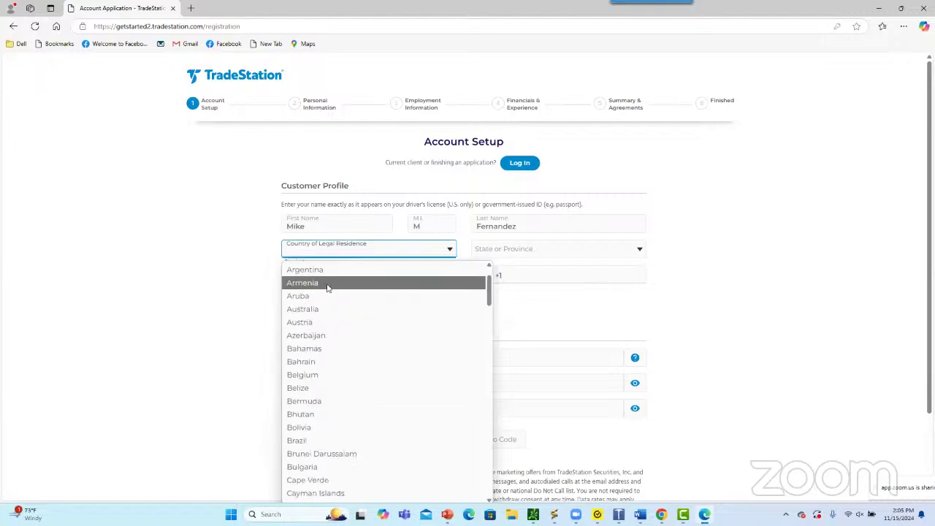
pyautogui.scroll(-5, 327, 287)
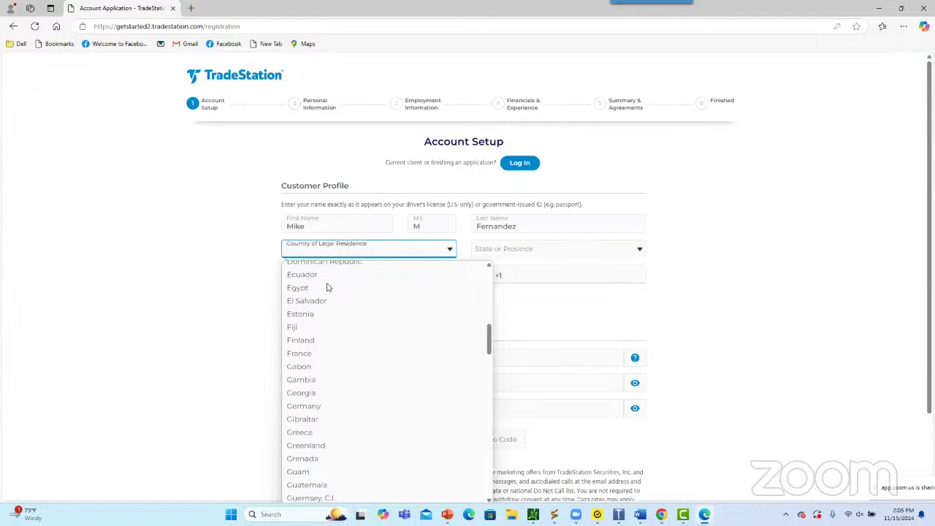
pyautogui.click(348, 485)
pyautogui.click(528, 248)
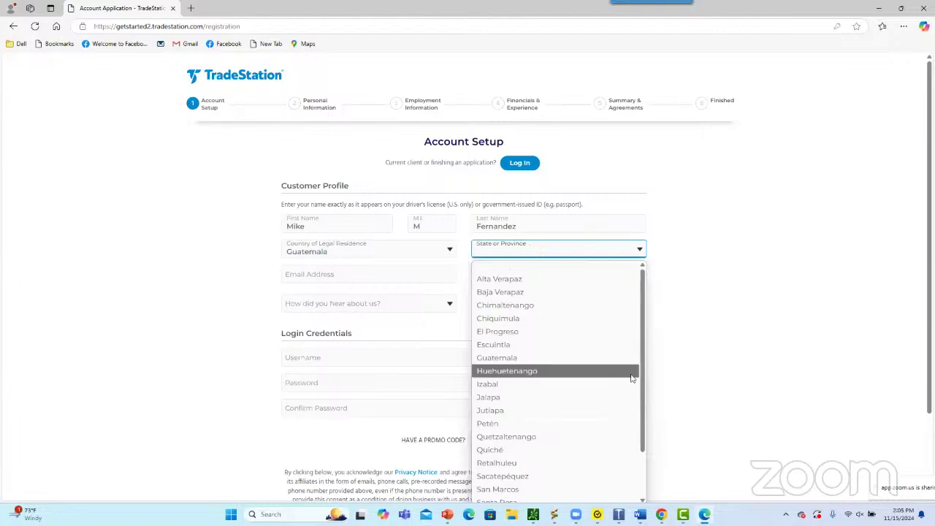
pyautogui.click(630, 356)
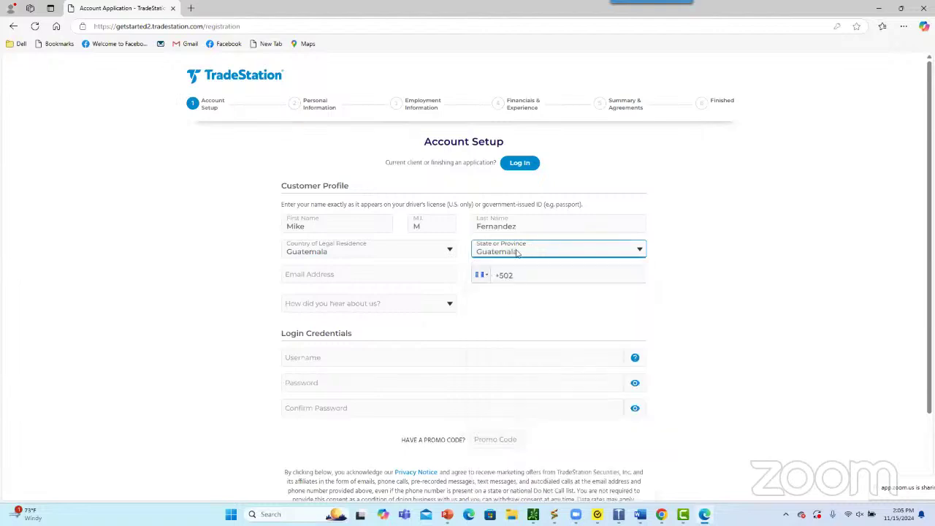
# Enter the applicant's e-mail address and phone number
pyautogui.click(339, 276)
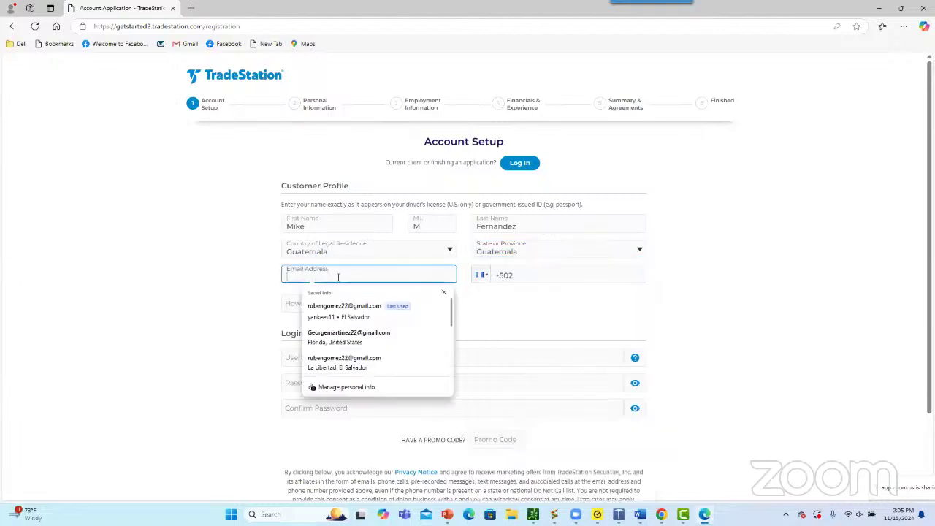
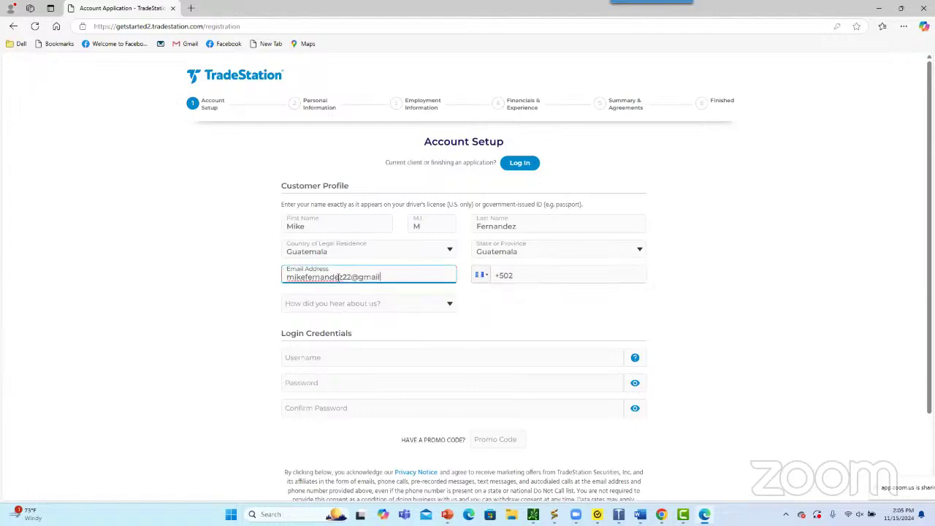
pyautogui.press('Tab')
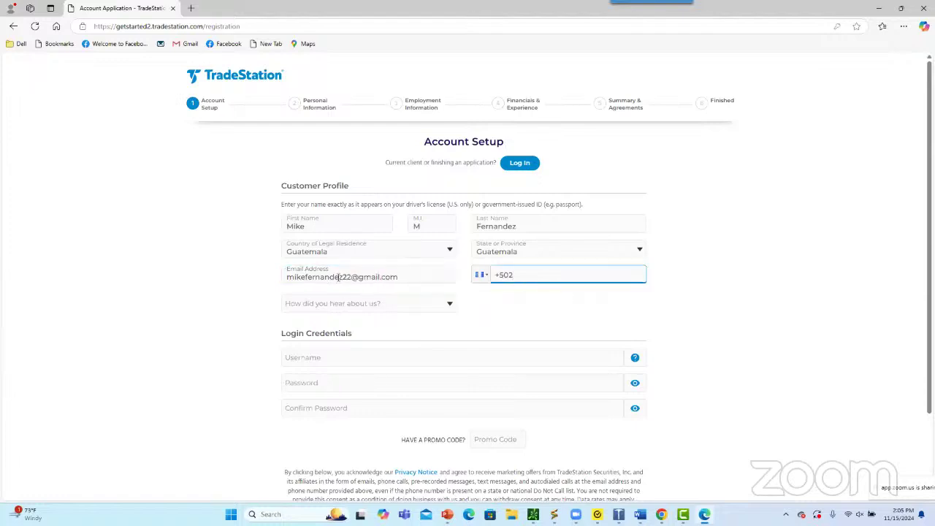
# Set the referral source to Educational Partner, specified as 'Wall Street Trading Institute'
pyautogui.click(437, 307)
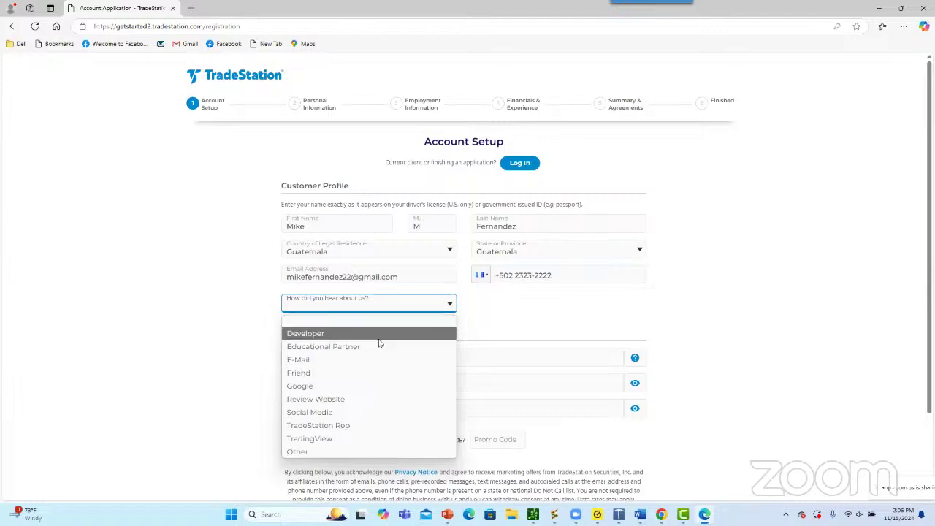
pyautogui.click(376, 345)
pyautogui.click(493, 307)
pyautogui.write('W')
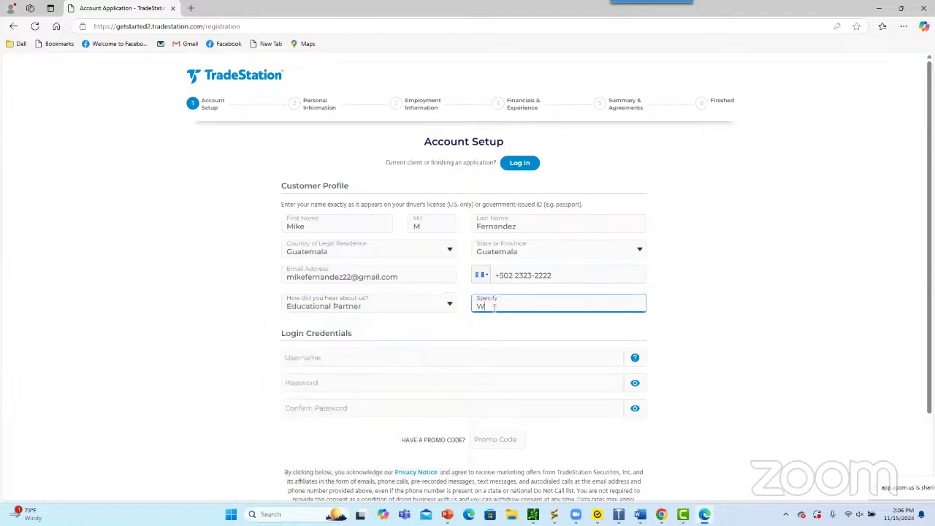
pyautogui.write('all Street Trading Institute')
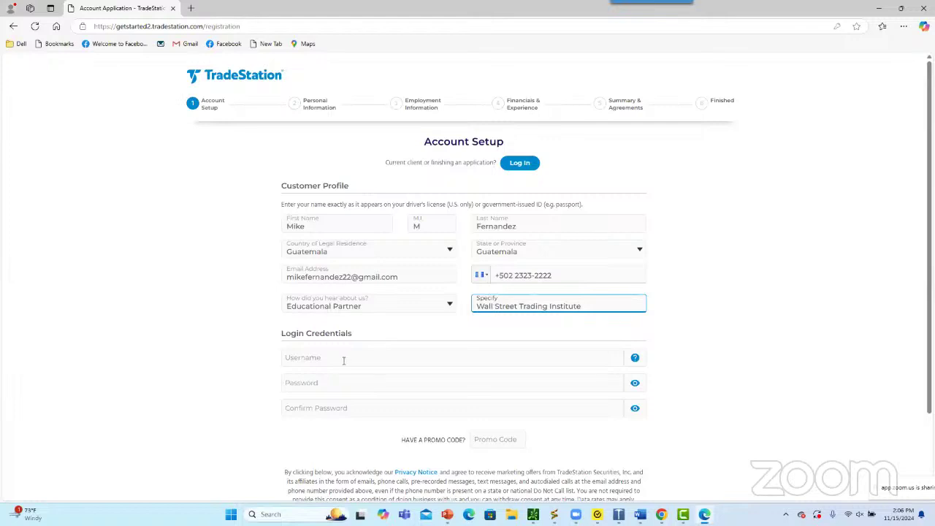
pyautogui.scroll(-1, 325, 278)
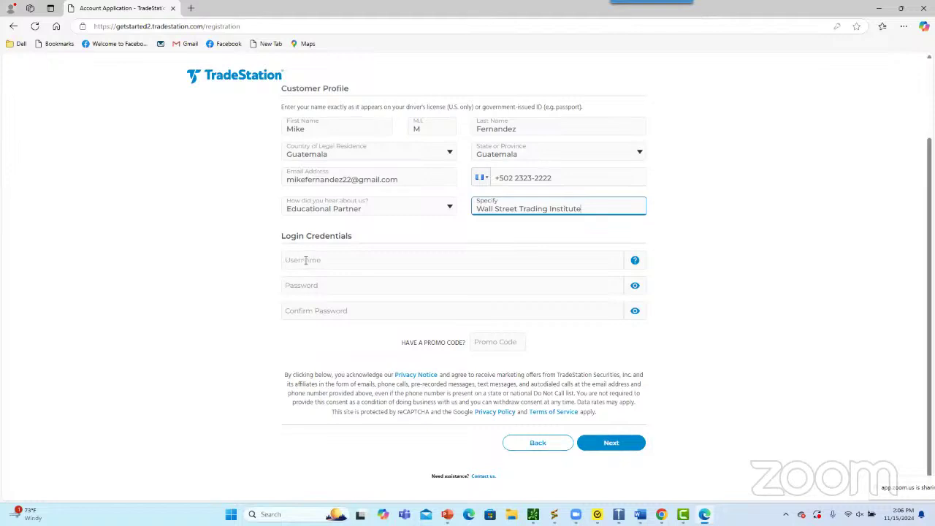
# Enter a login username and the account password, typed identically in both password fields
pyautogui.click(305, 260)
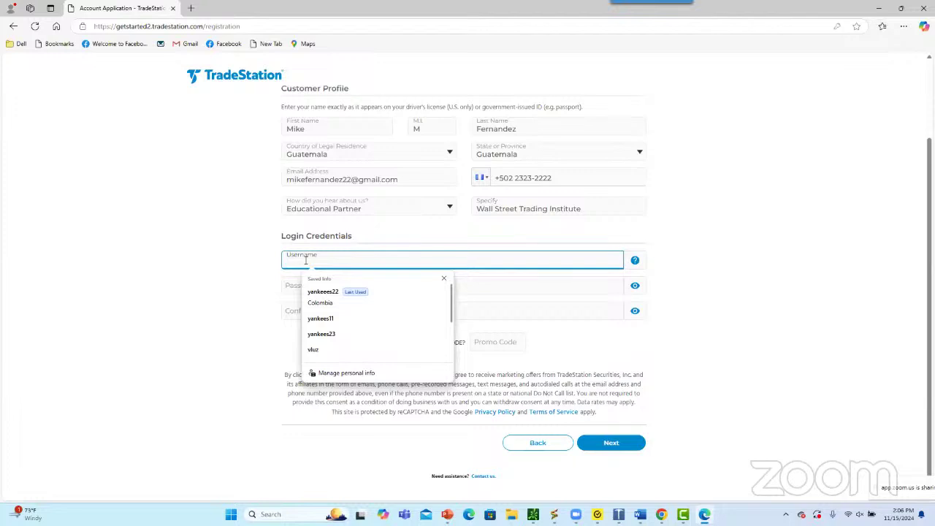
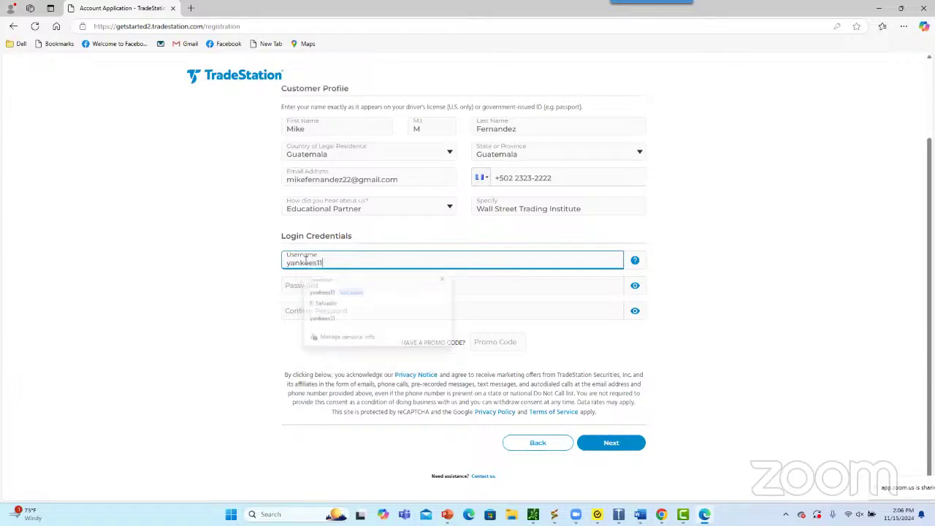
pyautogui.press('Tab')
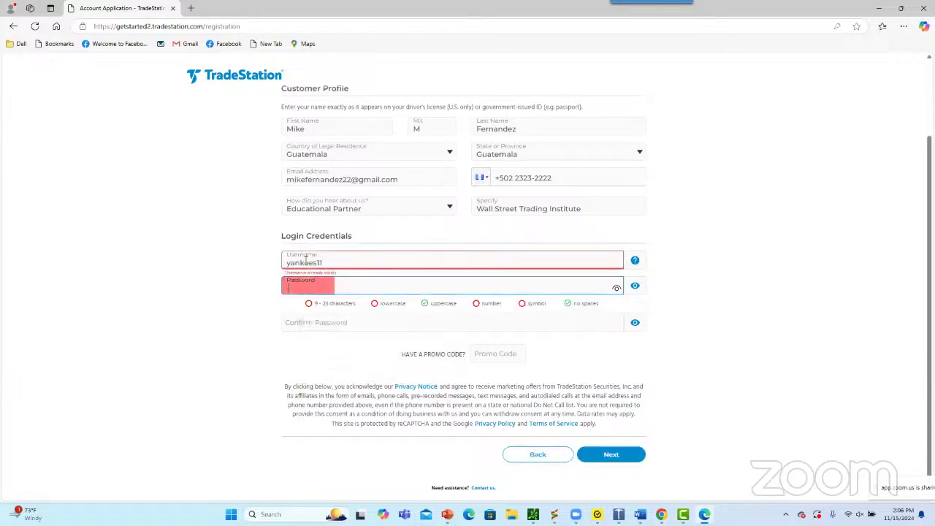
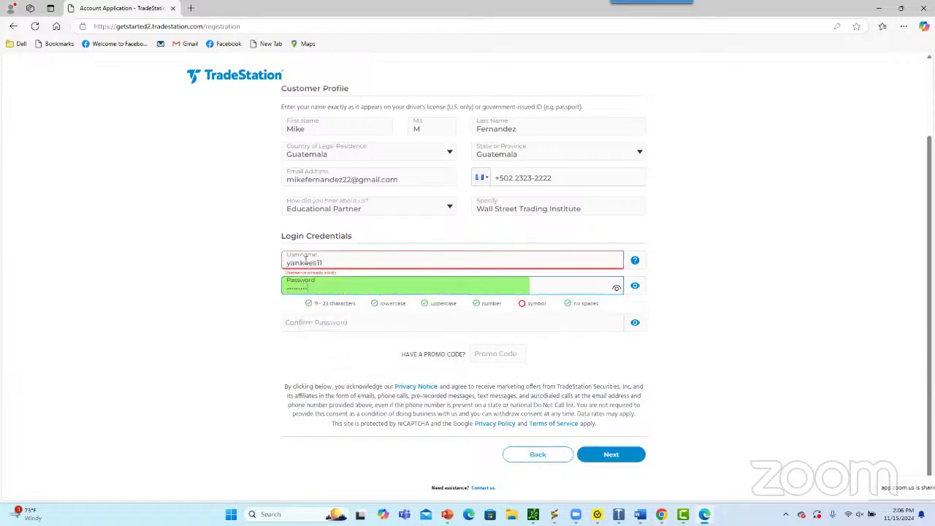
pyautogui.press('Tab')
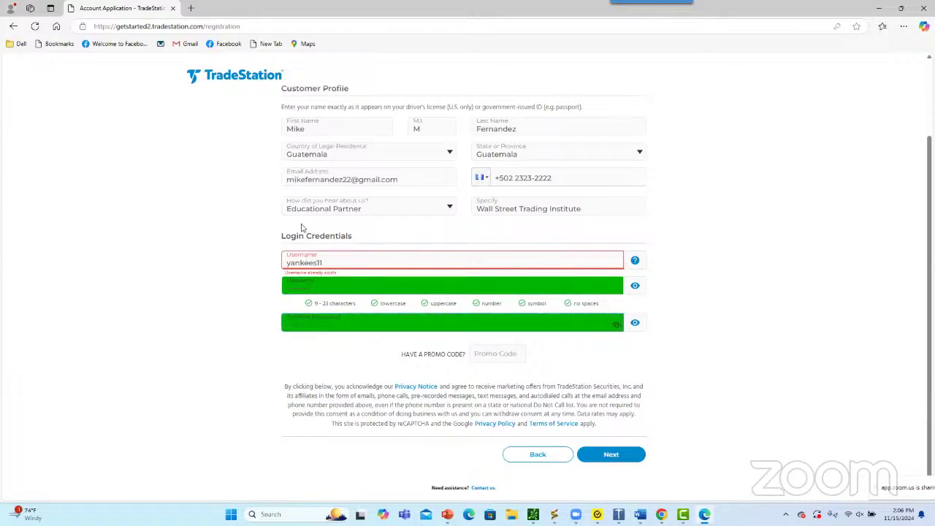
# Replace the already-taken username with a new one and submit the login details
pyautogui.doubleClick(328, 263)
pyautogui.hotkey('ctrl', 'v')
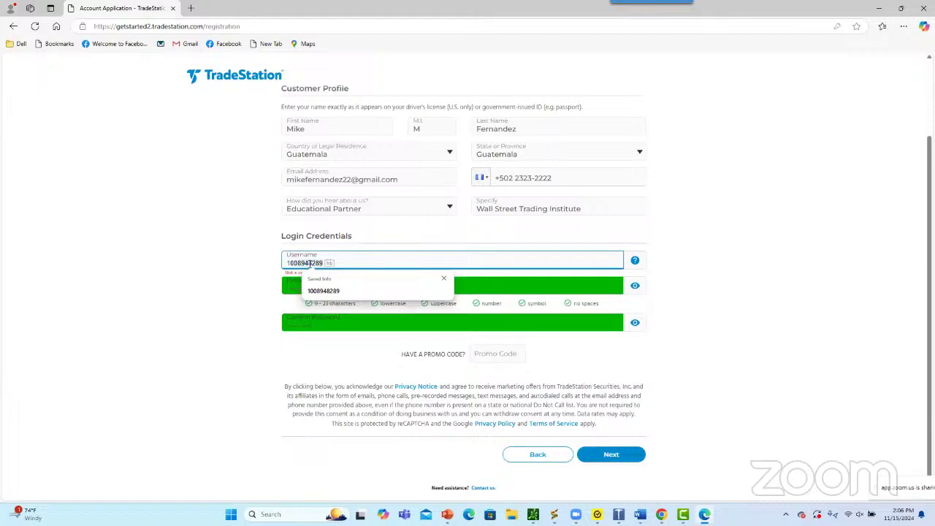
pyautogui.hotkey('ctrl', 'a')
pyautogui.press('BackSpace')
pyautogui.write('Y')
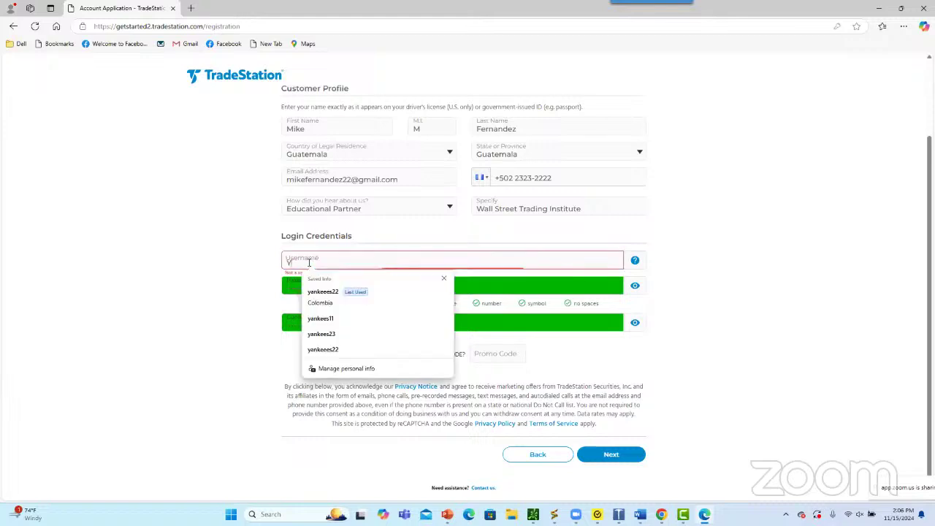
pyautogui.write('ankees111')
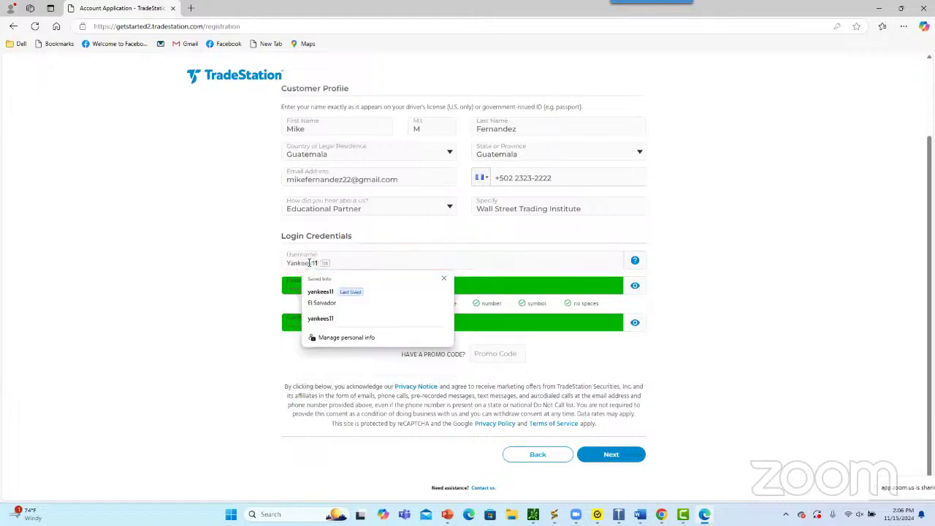
pyautogui.write('11')
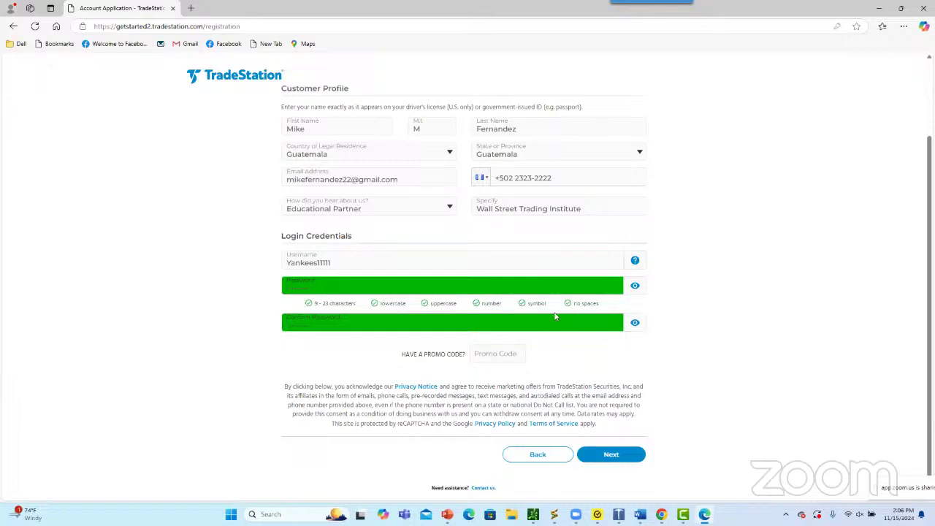
pyautogui.click(615, 453)
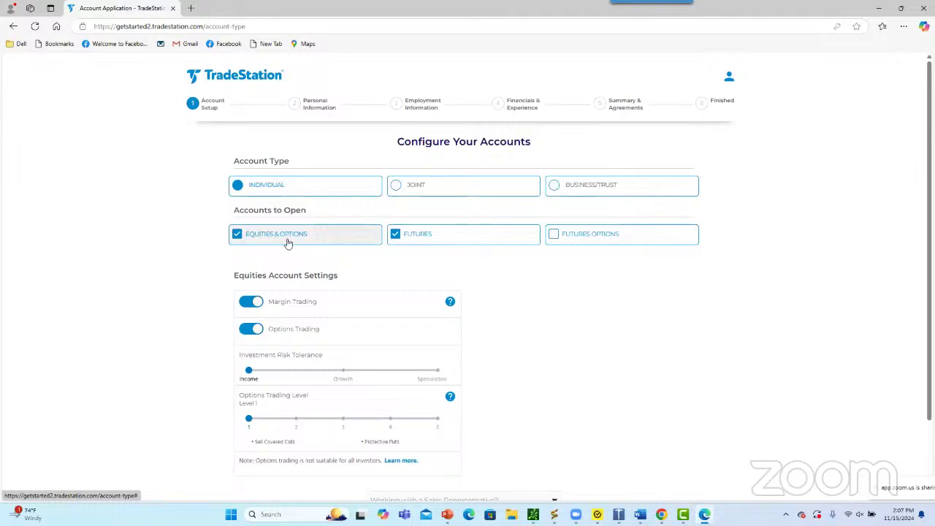
# Keep Futures selected and add Futures Options to the account types
pyautogui.click(394, 239)
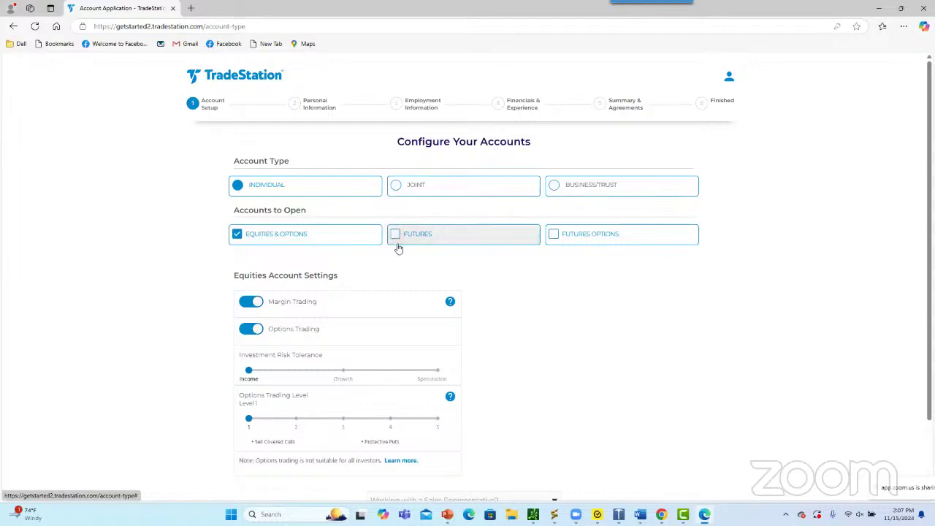
pyautogui.click(395, 240)
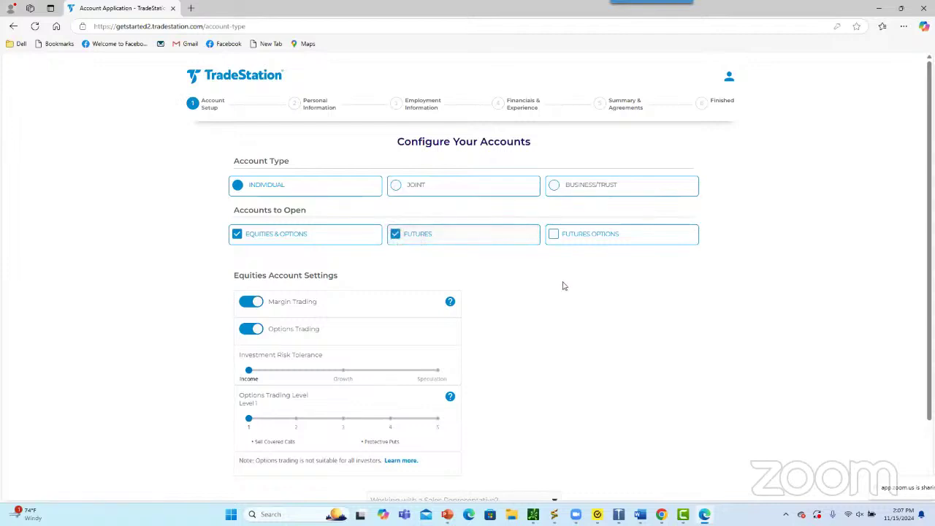
pyautogui.click(555, 241)
pyautogui.scroll(-1, 544, 306)
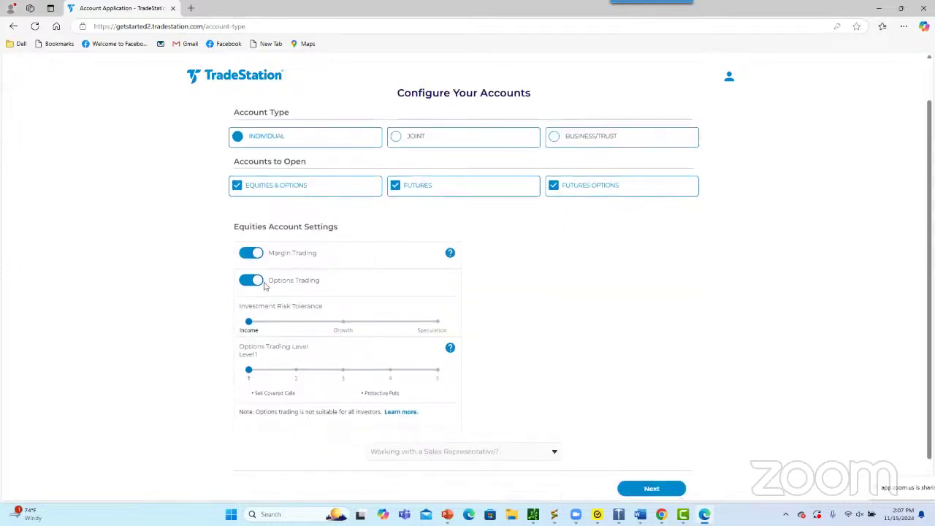
# Keep margin trading on, set risk tolerance to Speculation and options level to 3
pyautogui.click(249, 256)
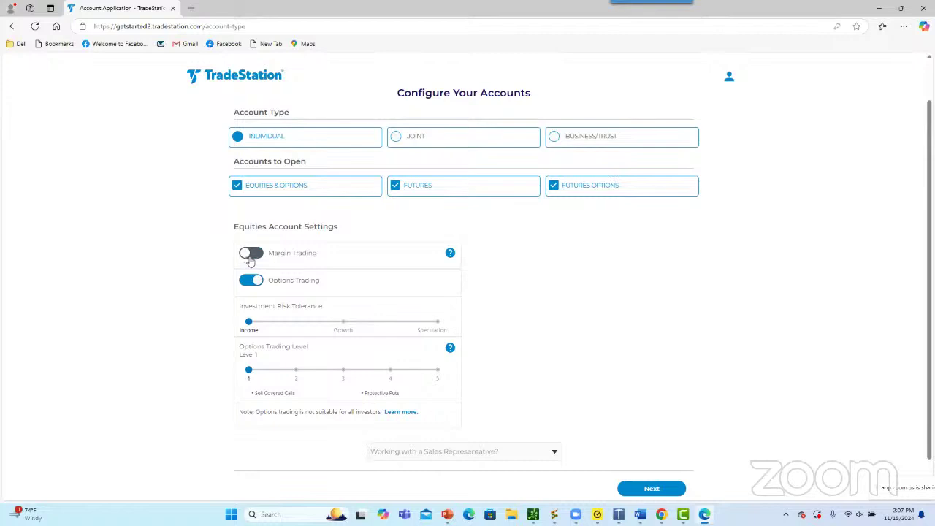
pyautogui.click(245, 253)
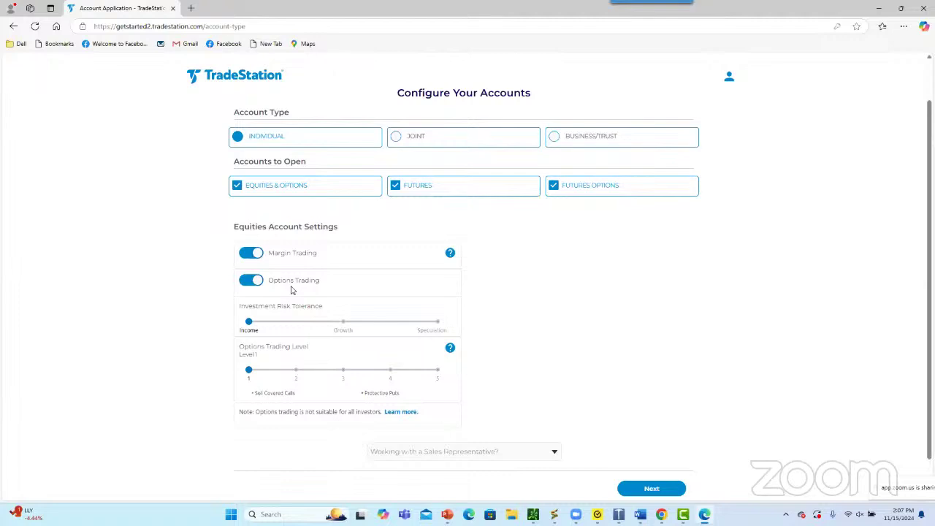
pyautogui.click(437, 321)
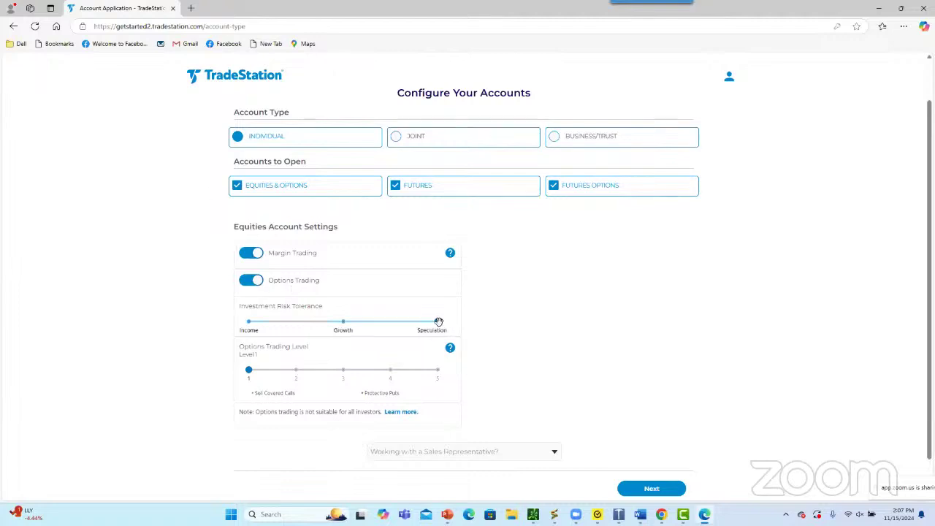
pyautogui.click(344, 374)
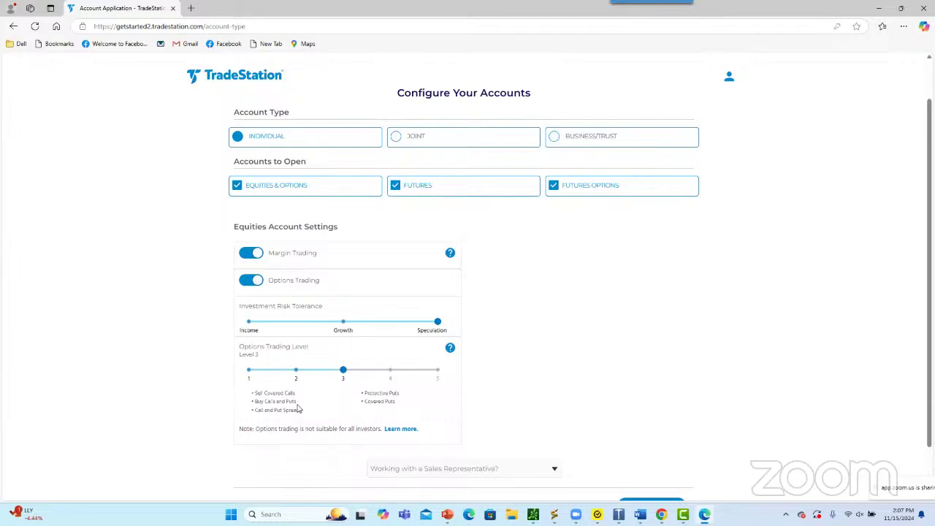
pyautogui.scroll(-1, 664, 373)
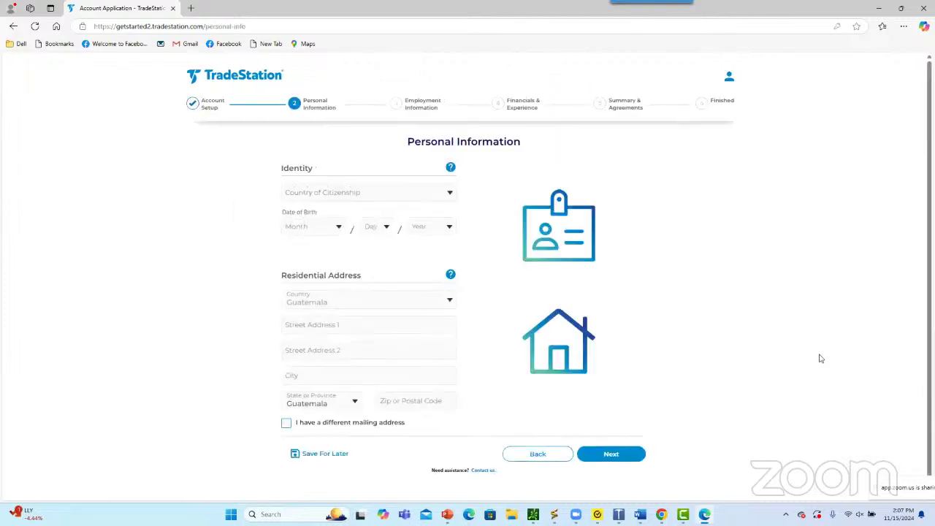
# Set the country of citizenship to Guatemala
pyautogui.click(339, 194)
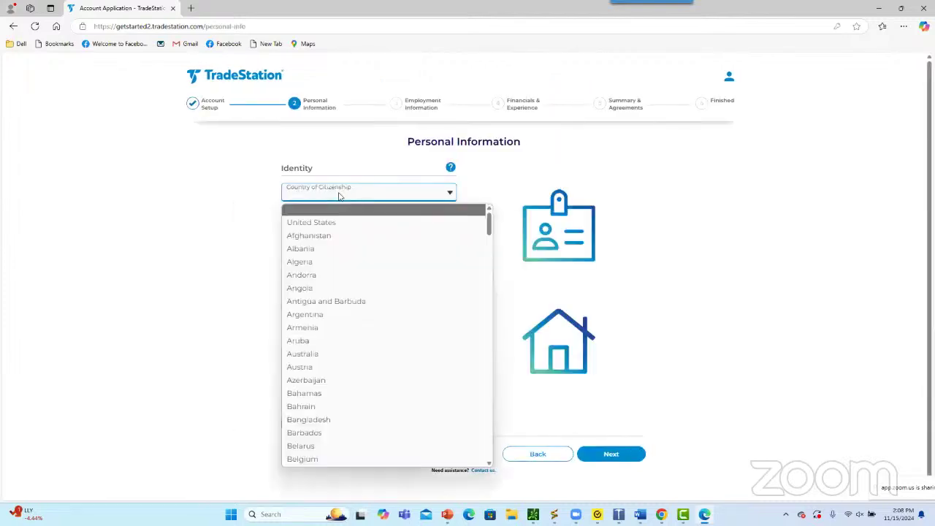
pyautogui.scroll(-6, 340, 303)
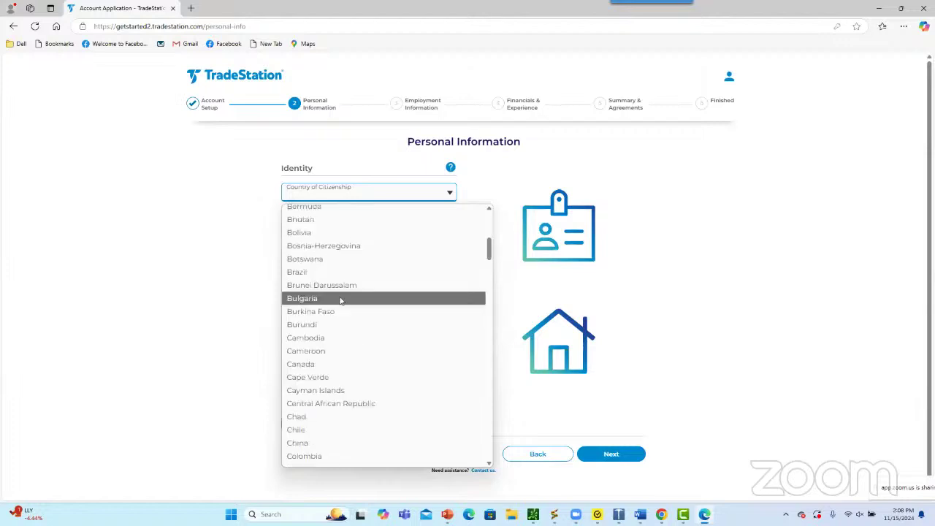
pyautogui.scroll(-6, 340, 300)
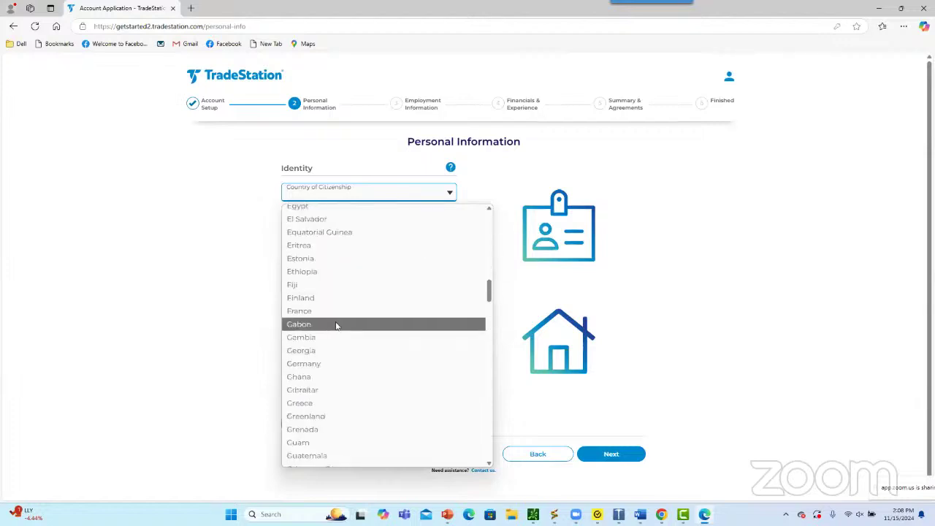
pyautogui.click(336, 359)
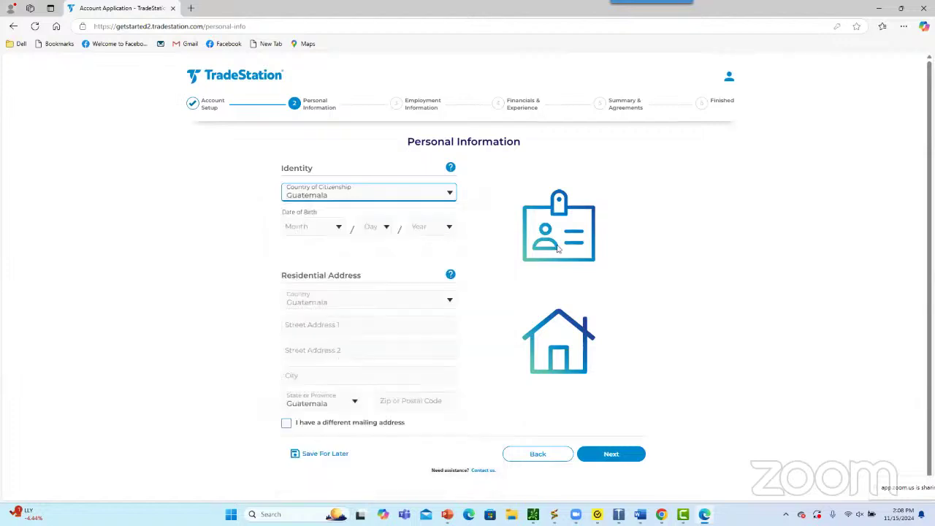
pyautogui.click(316, 234)
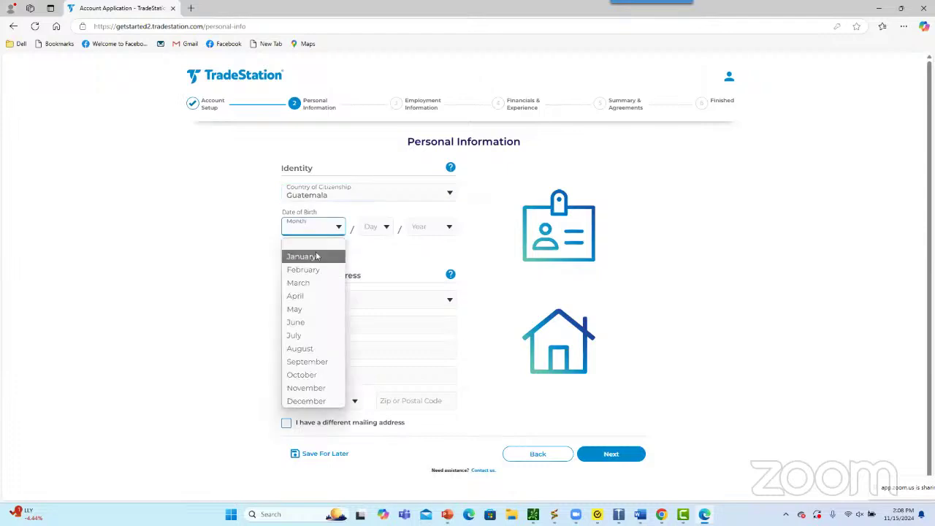
pyautogui.click(313, 322)
pyautogui.click(371, 231)
pyautogui.click(368, 256)
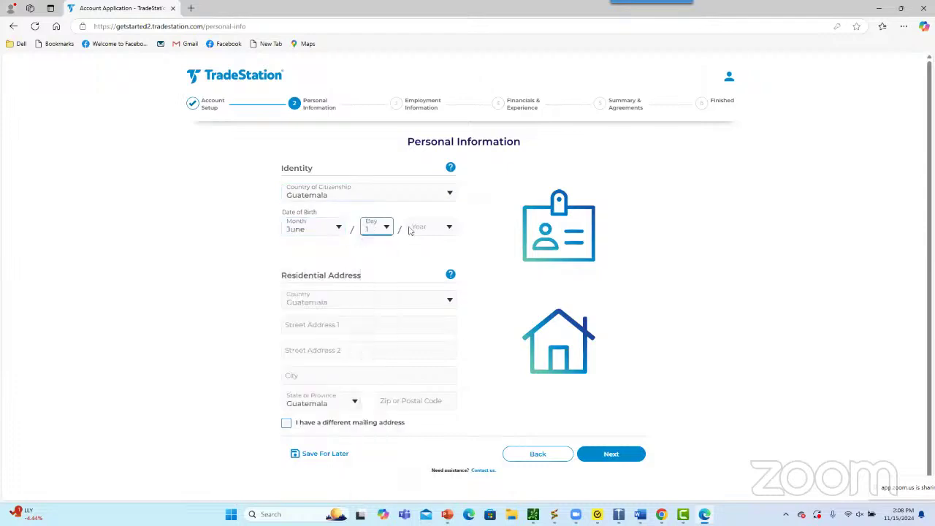
pyautogui.click(431, 227)
pyautogui.scroll(-6, 420, 336)
pyautogui.scroll(-4, 420, 336)
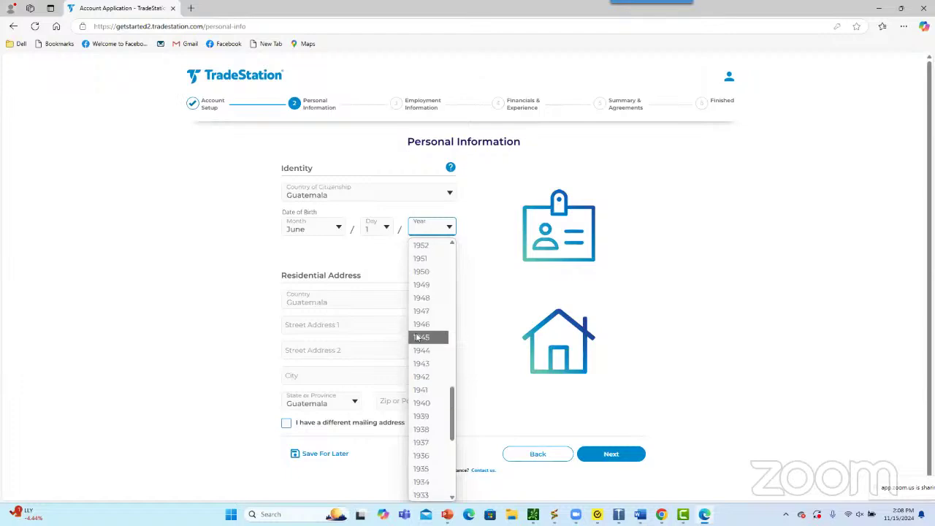
pyautogui.click(426, 303)
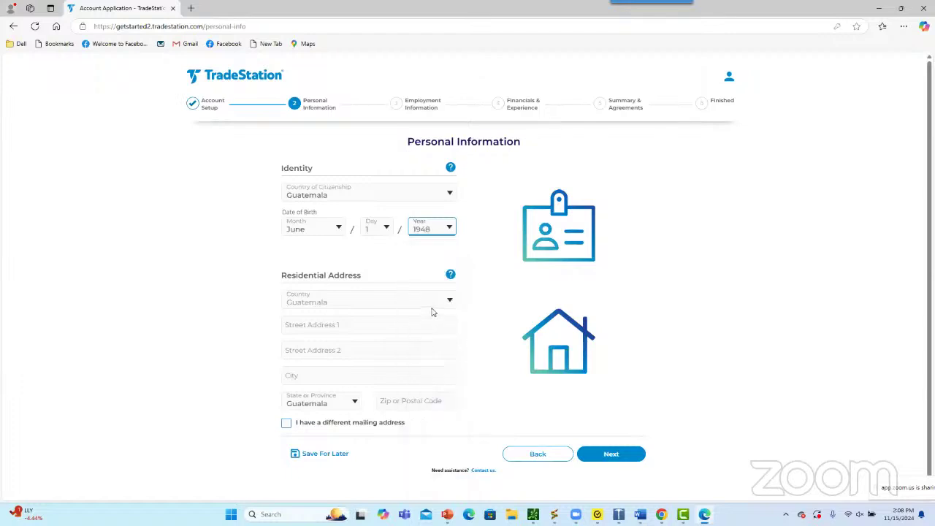
# Enter the residential street address, accept the suggested city, and fill in the postal code
pyautogui.click(340, 328)
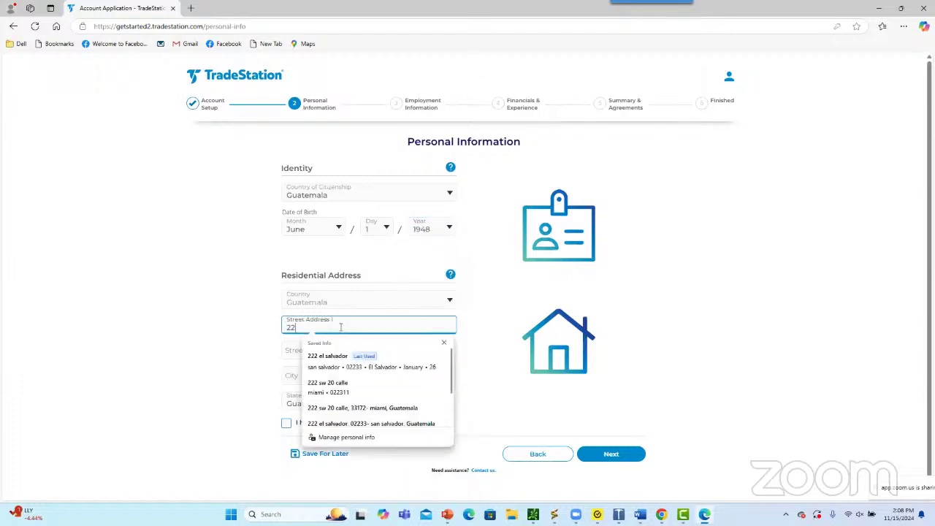
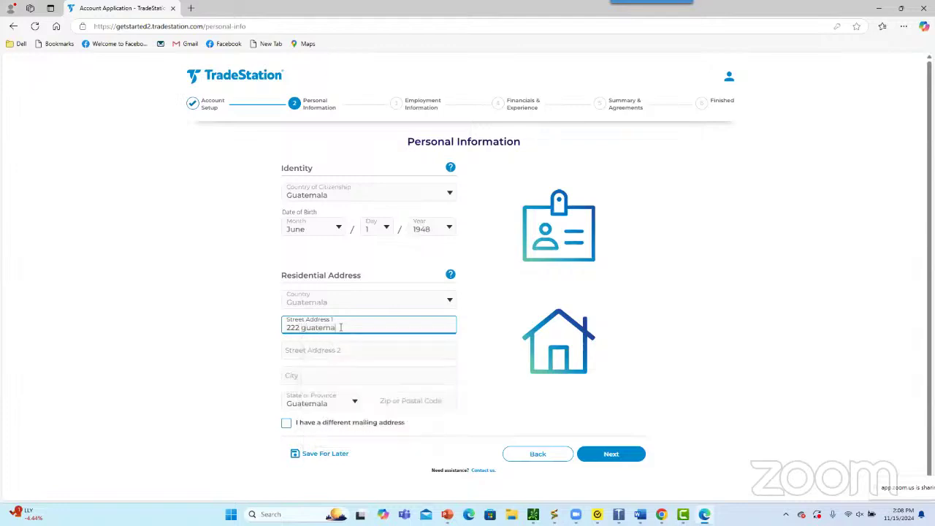
pyautogui.press('Tab')
pyautogui.press('Tab')
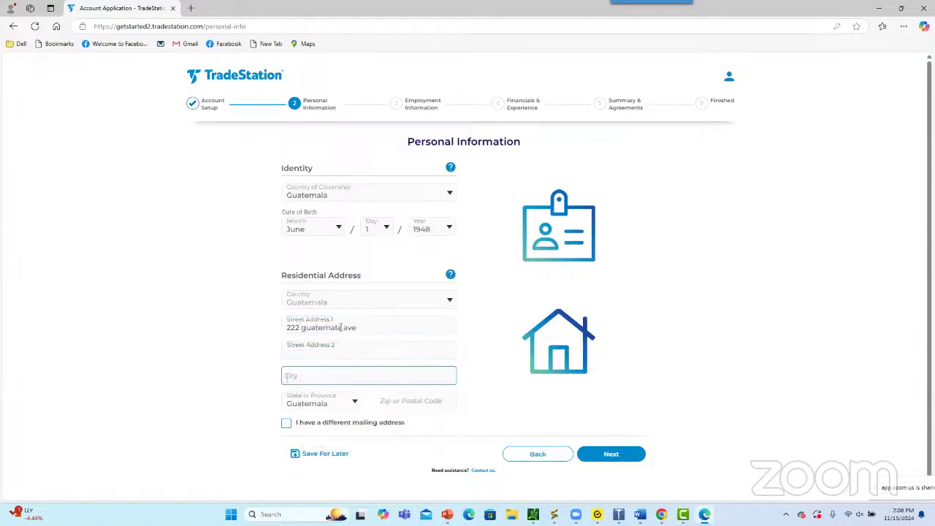
pyautogui.write('Guatemala')
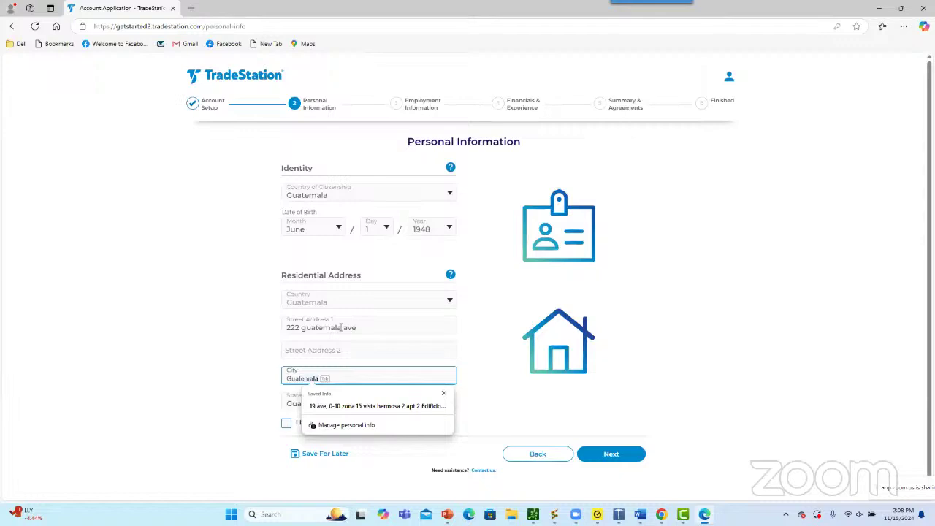
pyautogui.press('Tab')
pyautogui.press('Tab')
pyautogui.press('Tab')
pyautogui.write('011')
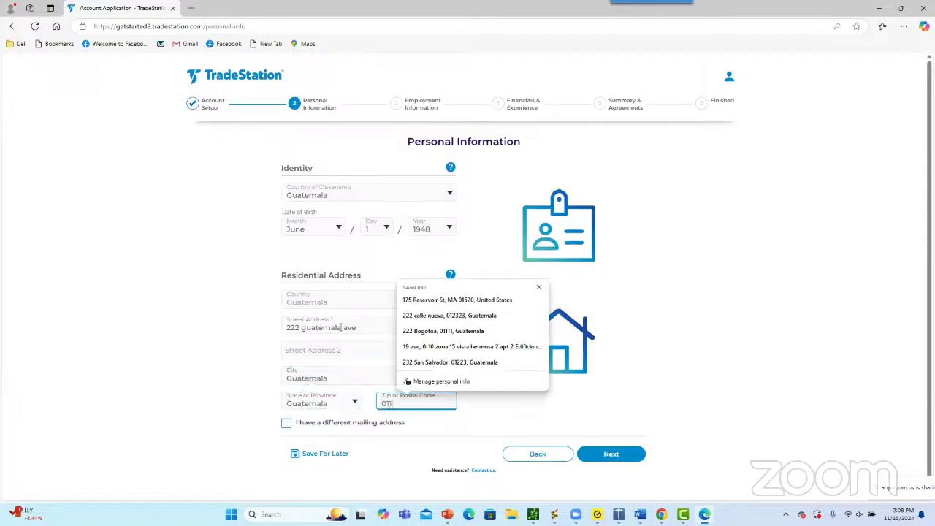
pyautogui.press('BackSpace')
pyautogui.write('015')
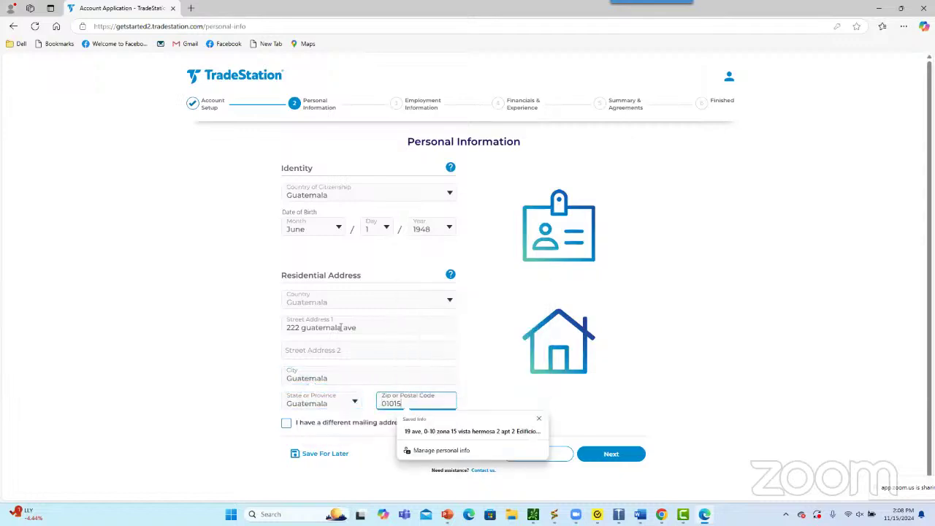
pyautogui.click(874, 337)
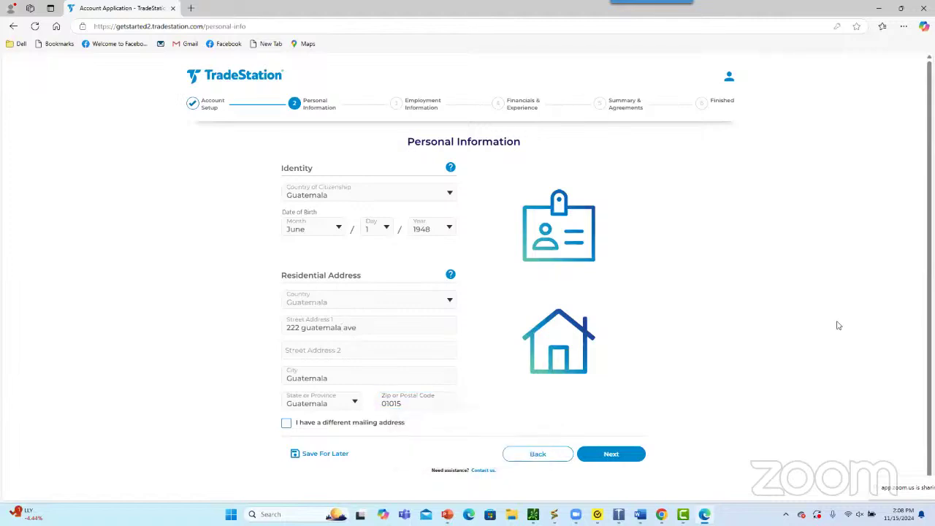
# Advance to Employment Information and set Employment Status to Student
pyautogui.click(610, 454)
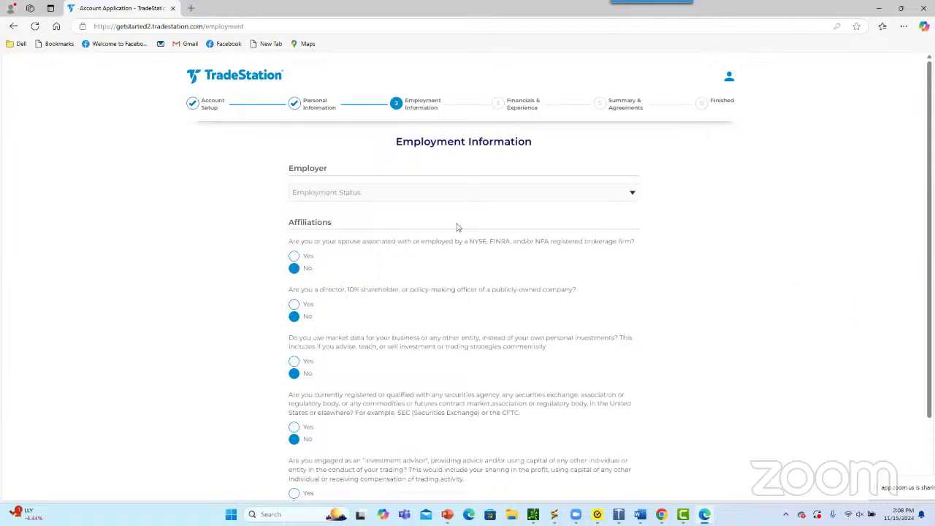
pyautogui.click(343, 191)
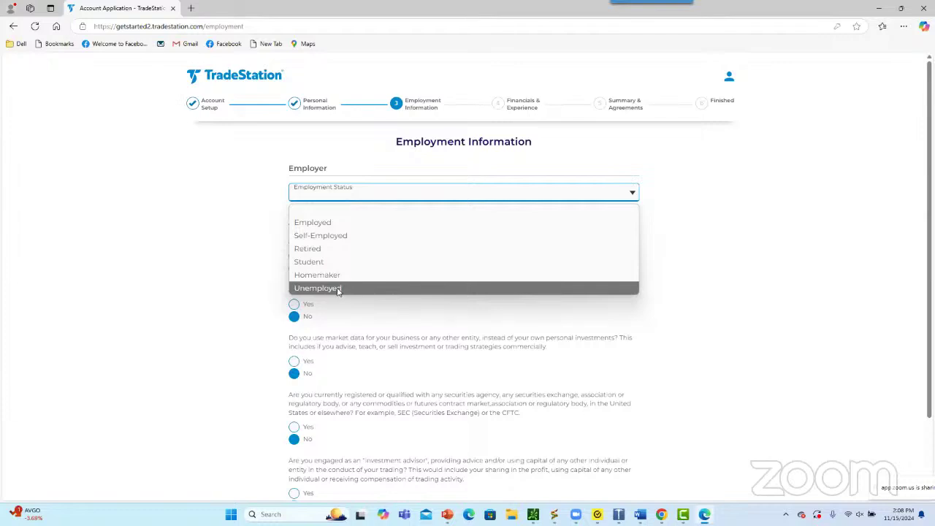
pyautogui.click(332, 262)
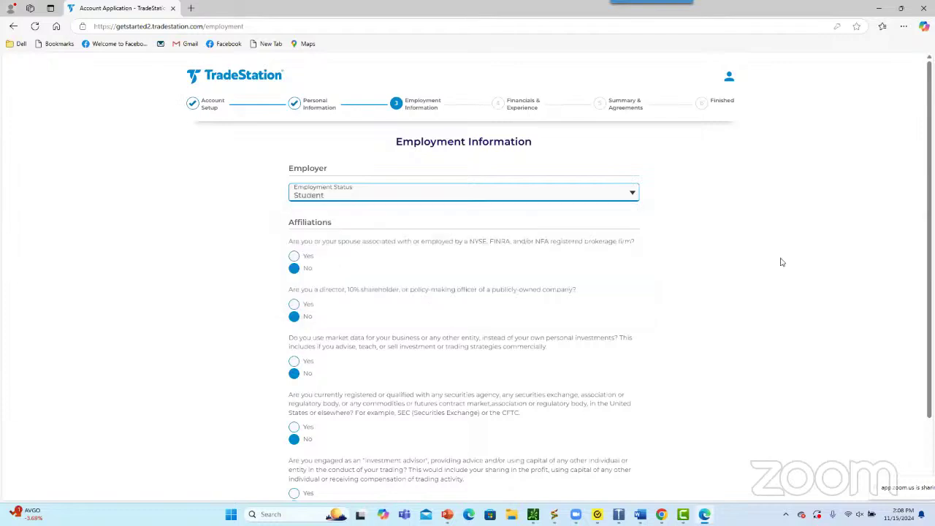
pyautogui.scroll(-2, 780, 261)
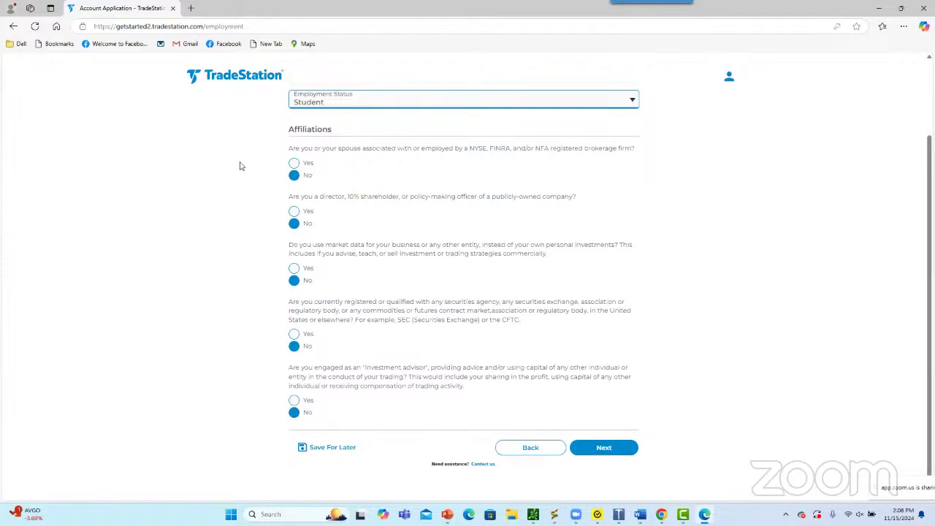
# Confirm every Affiliations question is answered No and go to Financials & Trading Experience
pyautogui.moveTo(200, 165)
pyautogui.mouseDown()
pyautogui.moveTo(246, 163)
pyautogui.moveTo(243, 179)
pyautogui.mouseUp()
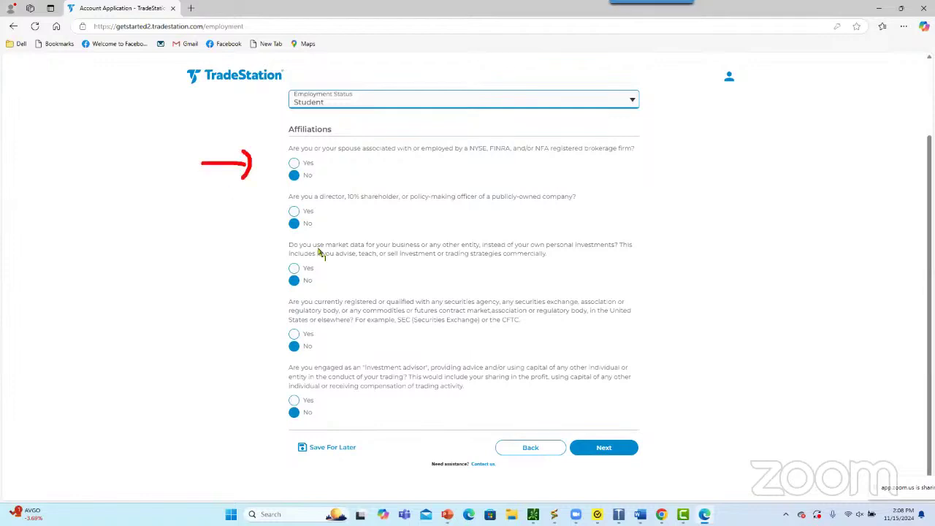
pyautogui.moveTo(191, 247); pyautogui.dragTo(225, 272)
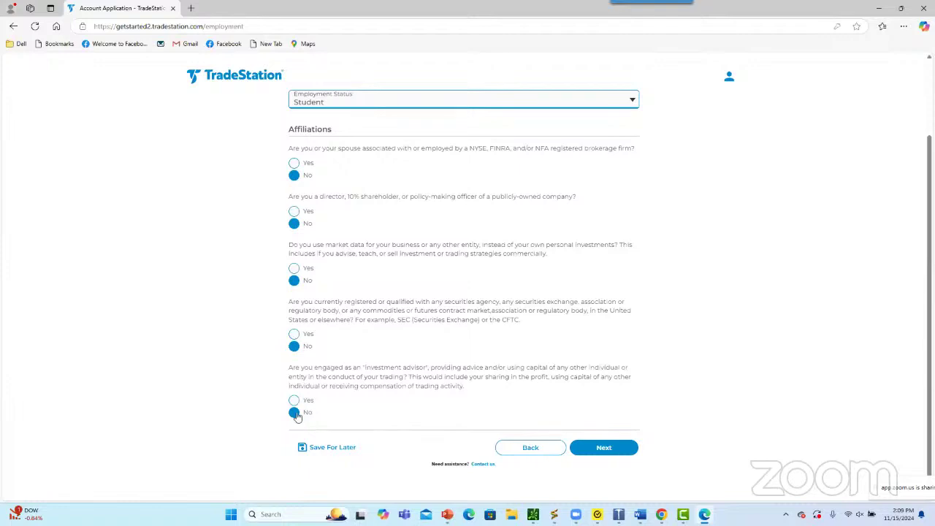
pyautogui.click(605, 446)
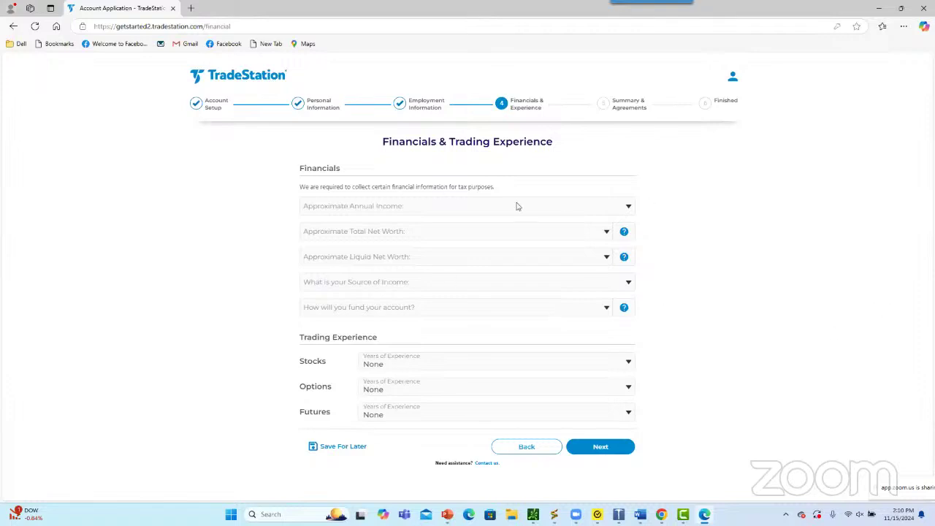
# Set annual income to $100,000–$249,999 and total net worth to $200,000–$499,999
pyautogui.click(387, 206)
pyautogui.click(386, 206)
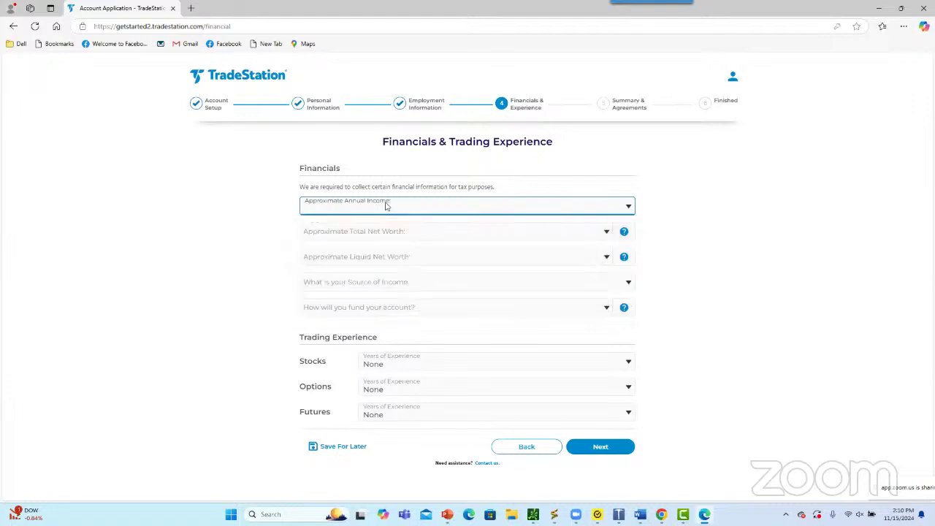
pyautogui.click(382, 212)
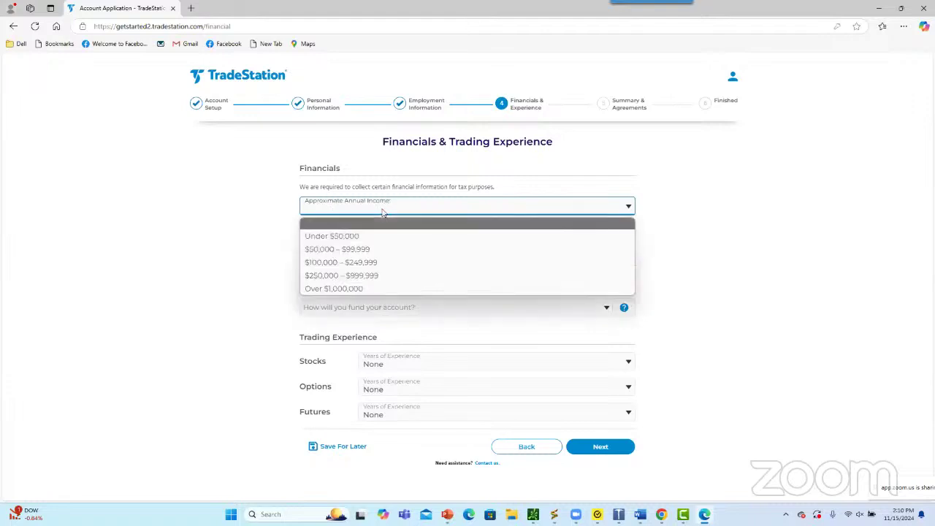
pyautogui.click(373, 264)
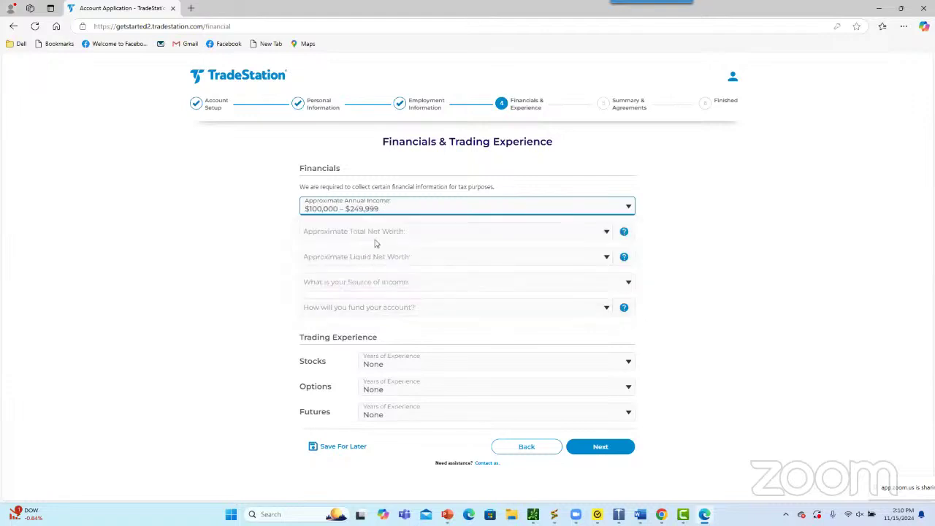
pyautogui.click(377, 237)
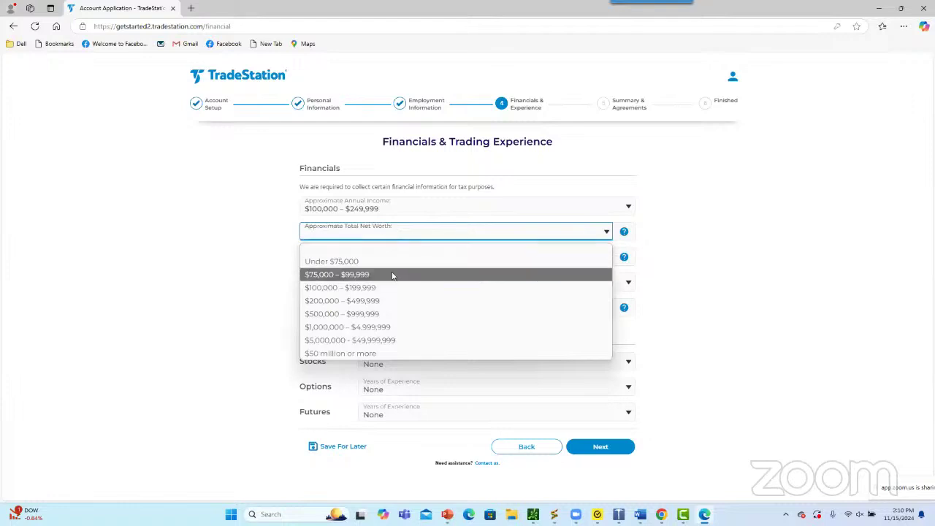
pyautogui.click(392, 303)
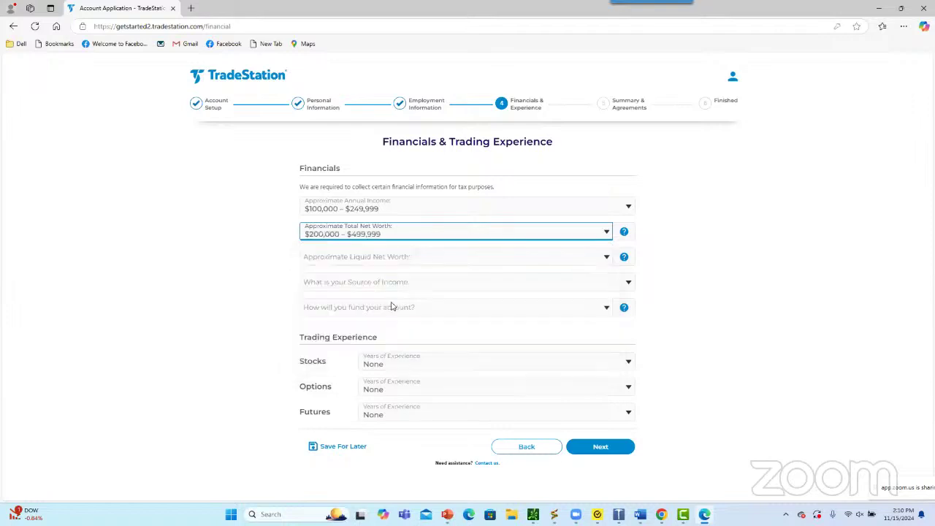
# Set liquid net worth to $100,000–$199,999, income source Investments, and funding from Savings
pyautogui.click(401, 260)
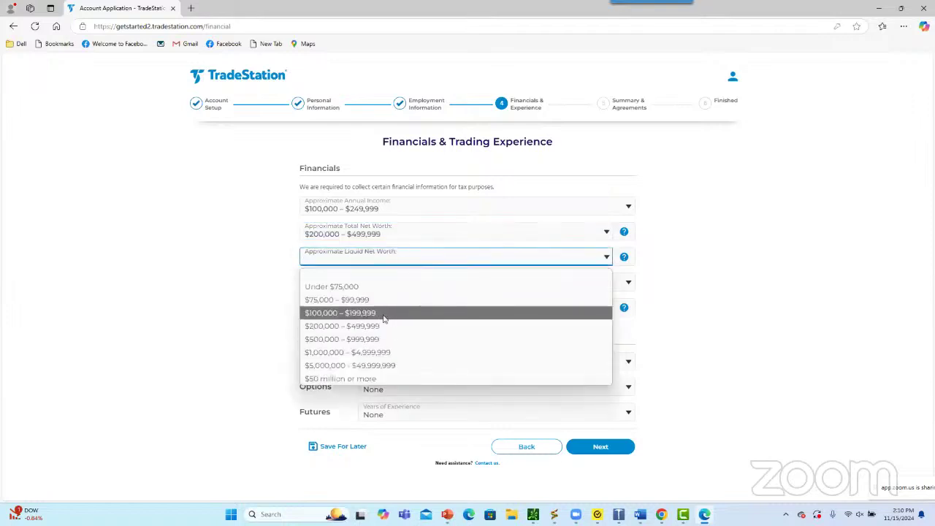
pyautogui.click(385, 314)
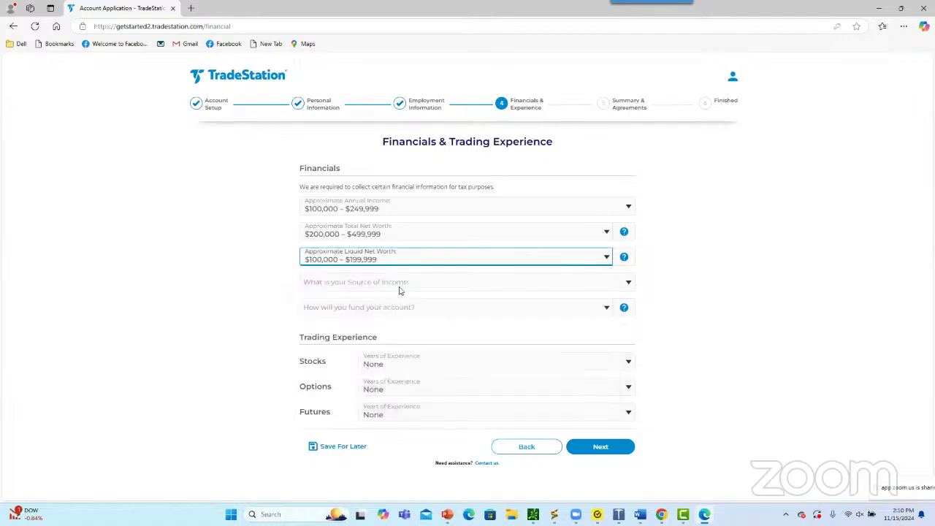
pyautogui.click(400, 289)
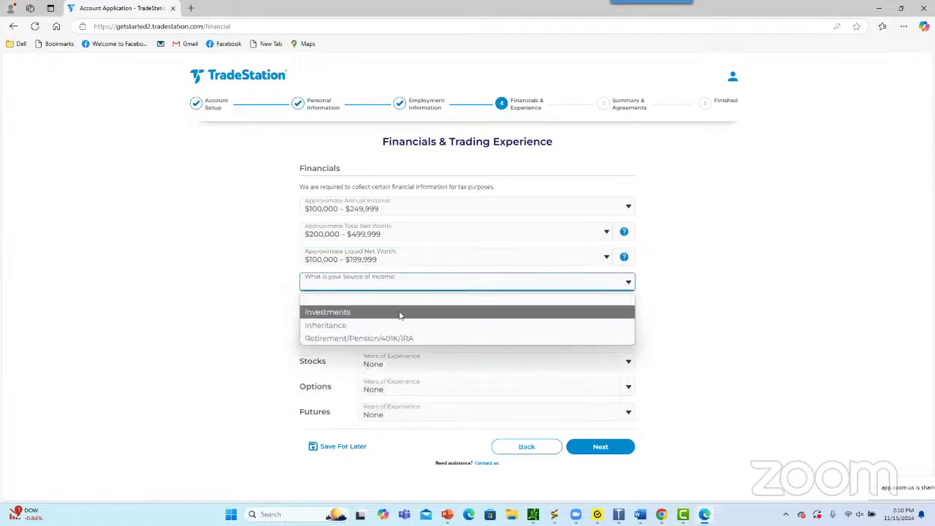
pyautogui.click(399, 312)
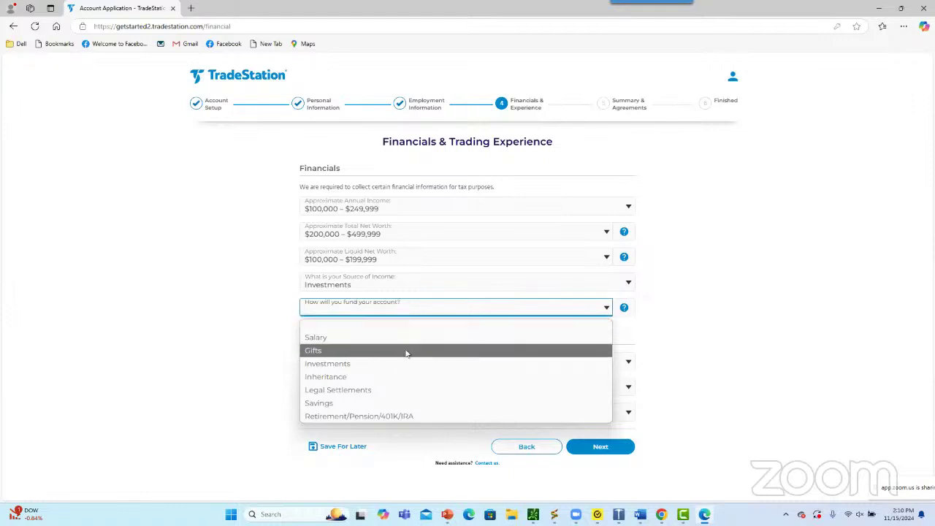
pyautogui.click(396, 404)
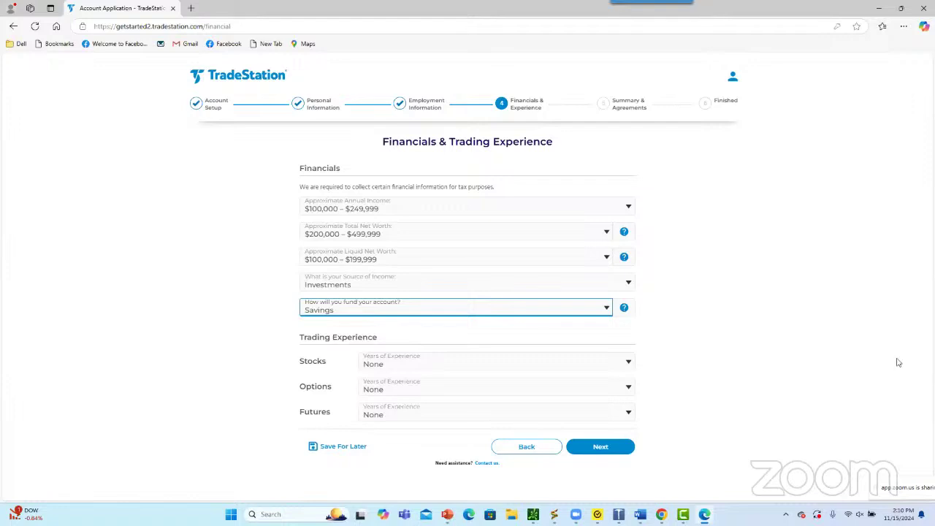
pyautogui.moveTo(747, 310)
pyautogui.mouseDown()
pyautogui.moveTo(689, 343)
pyautogui.moveTo(698, 371)
pyautogui.mouseUp()
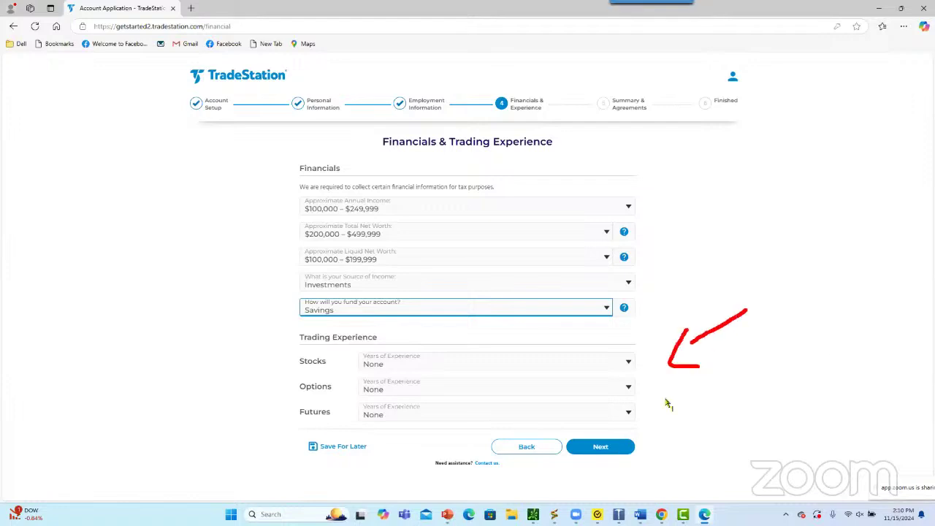
# Choose Over 5 years for stocks, options and futures experience, answer No on trusted contact, and continue
pyautogui.click(401, 365)
pyautogui.press('Escape')
pyautogui.press('End')
pyautogui.click(403, 392)
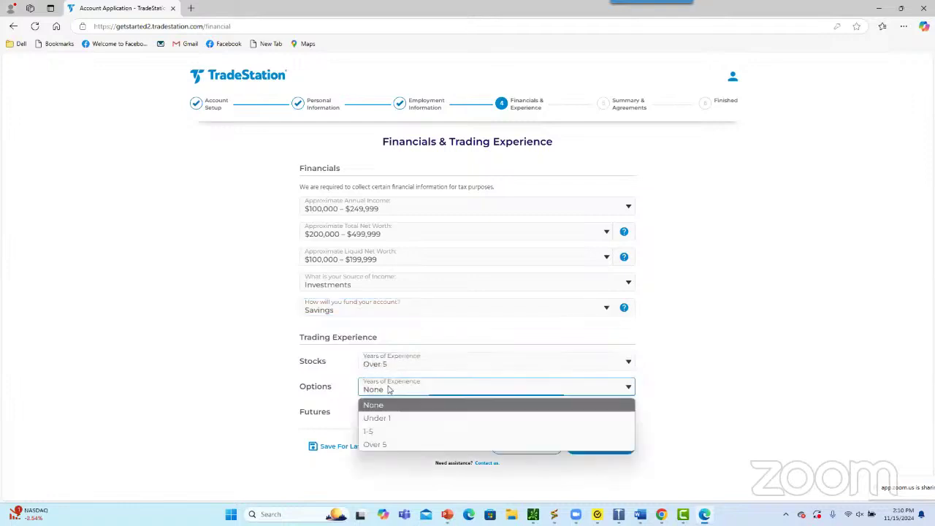
pyautogui.click(387, 443)
pyautogui.click(384, 416)
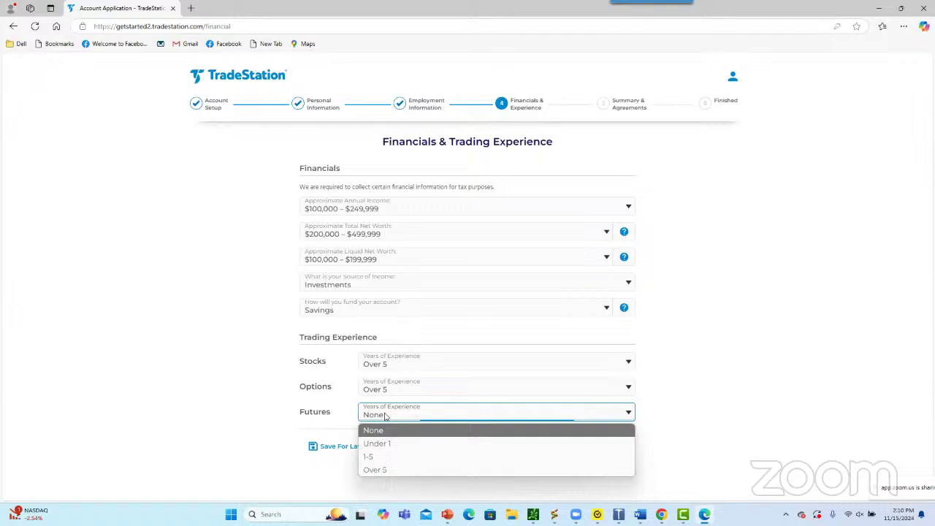
pyautogui.click(390, 469)
pyautogui.click(601, 446)
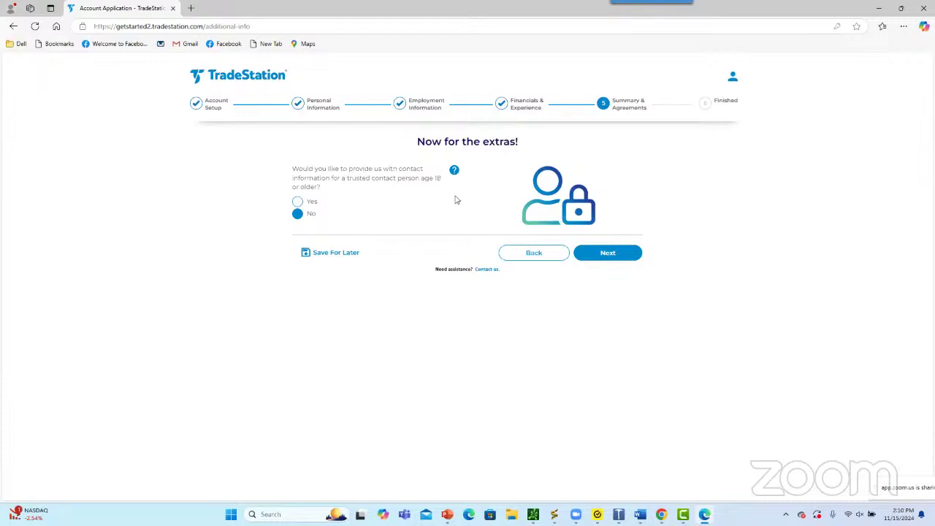
pyautogui.click(626, 256)
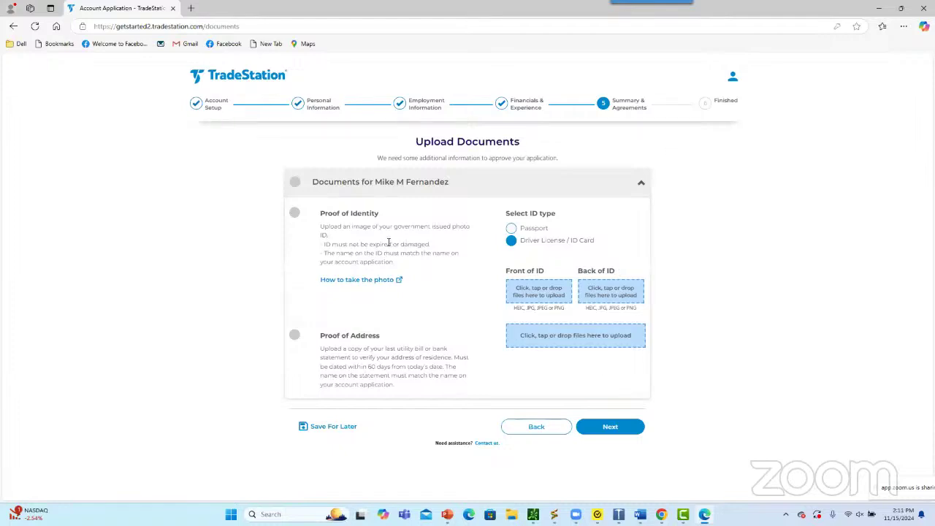
# Choose Driver License / ID Card as the ID type, leaving the ID and proof-of-address uploads empty
pyautogui.click(512, 230)
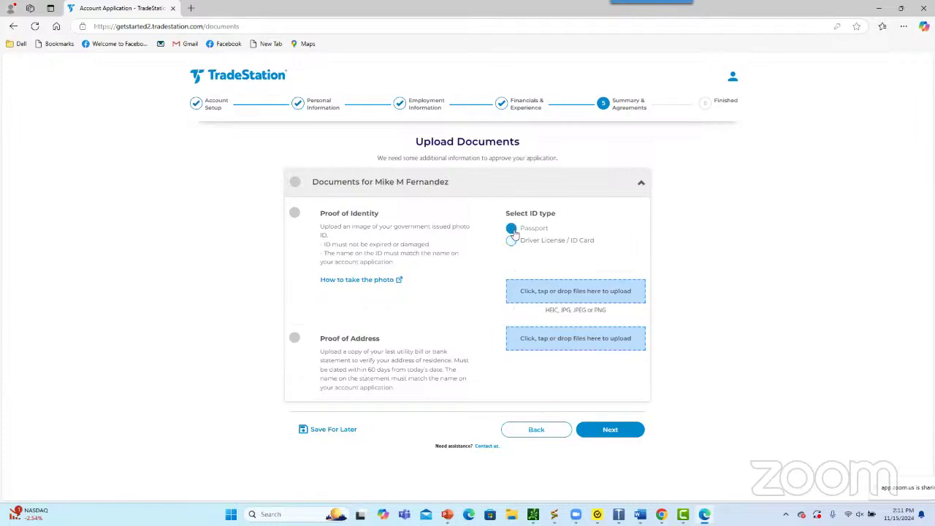
pyautogui.click(553, 292)
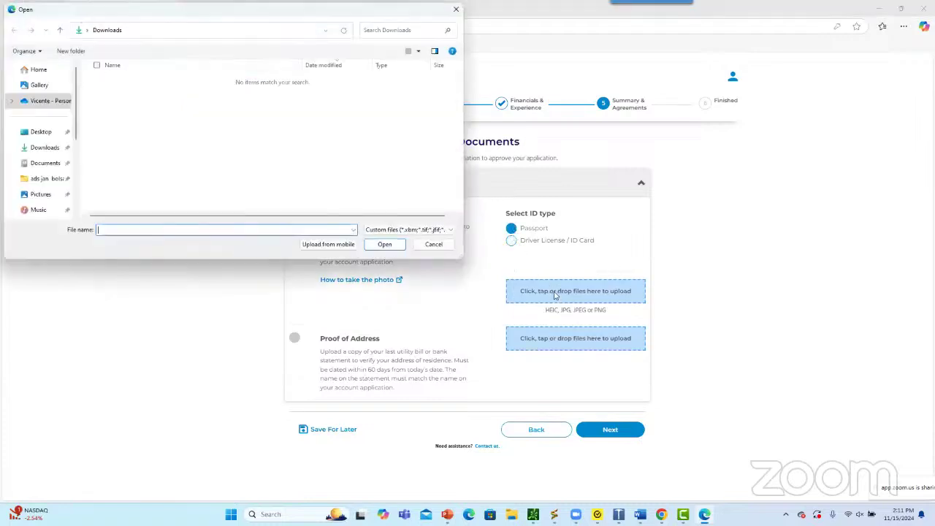
pyautogui.click(454, 10)
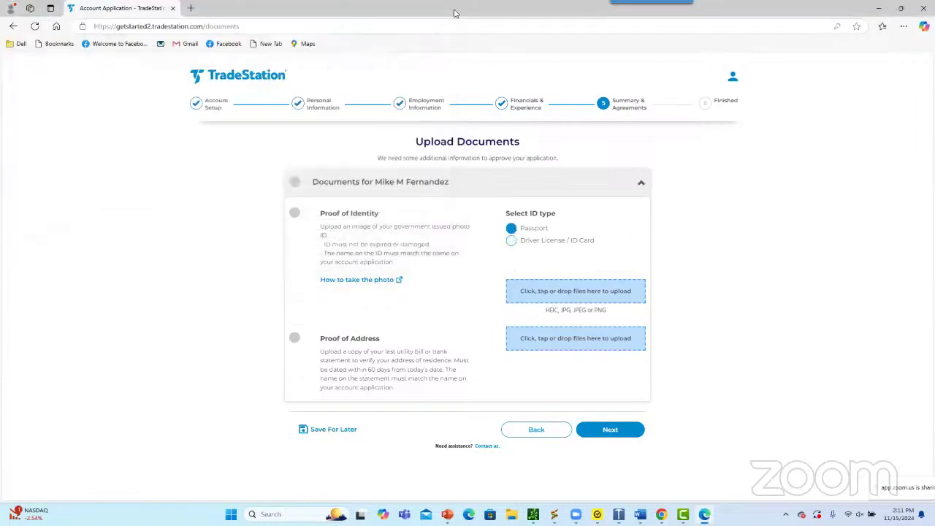
pyautogui.click(563, 291)
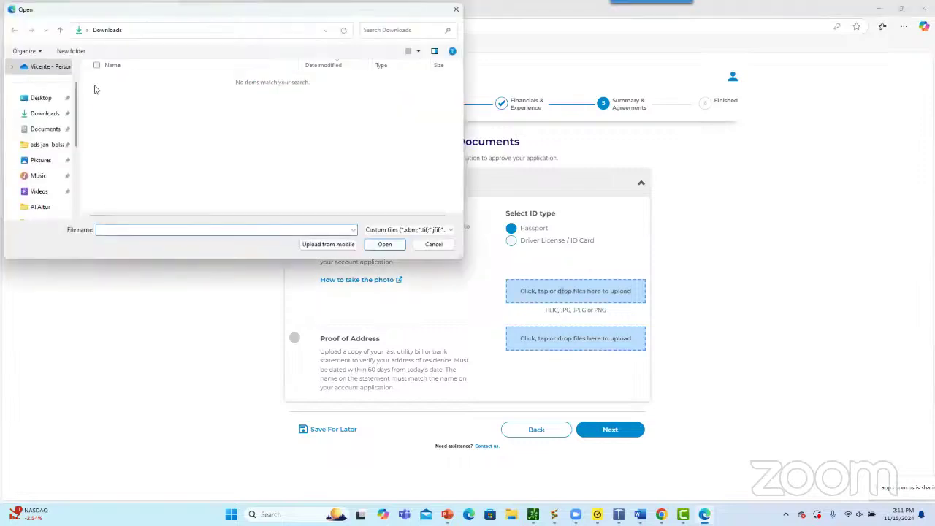
pyautogui.click(455, 11)
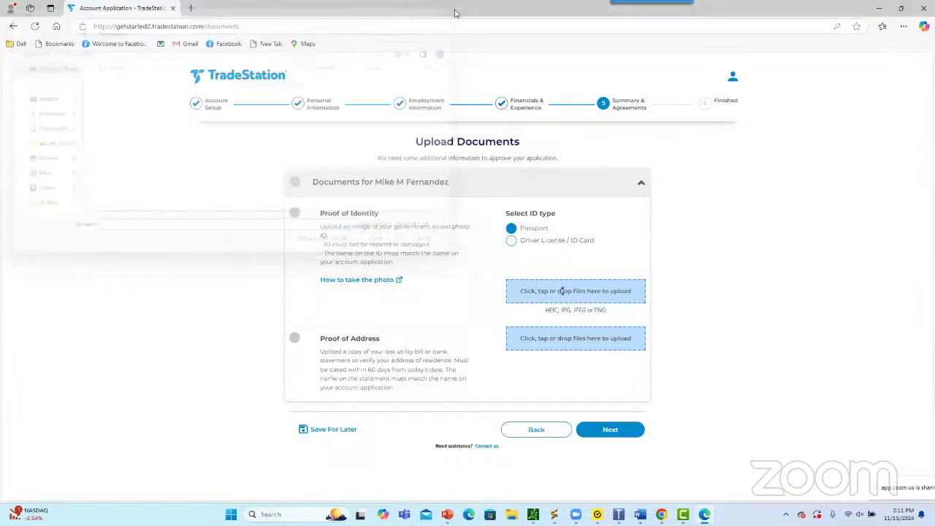
pyautogui.click(510, 242)
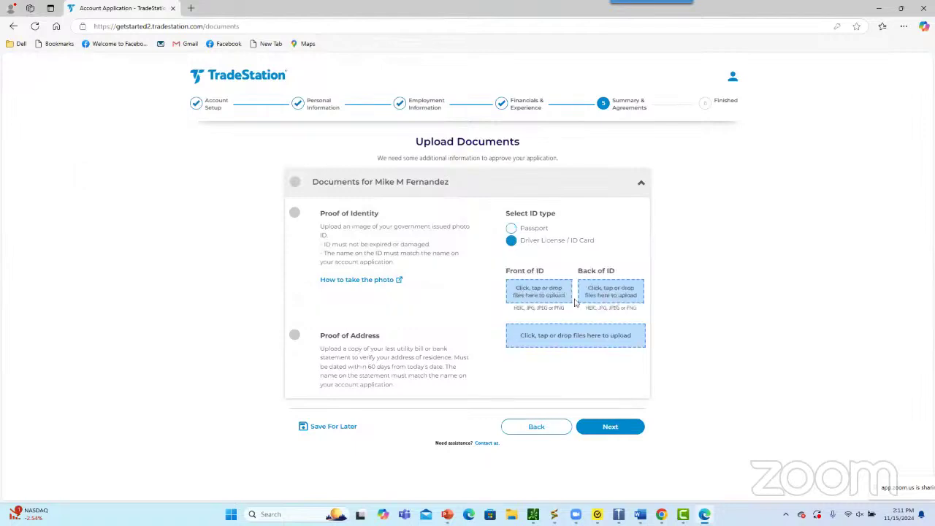
pyautogui.click(532, 298)
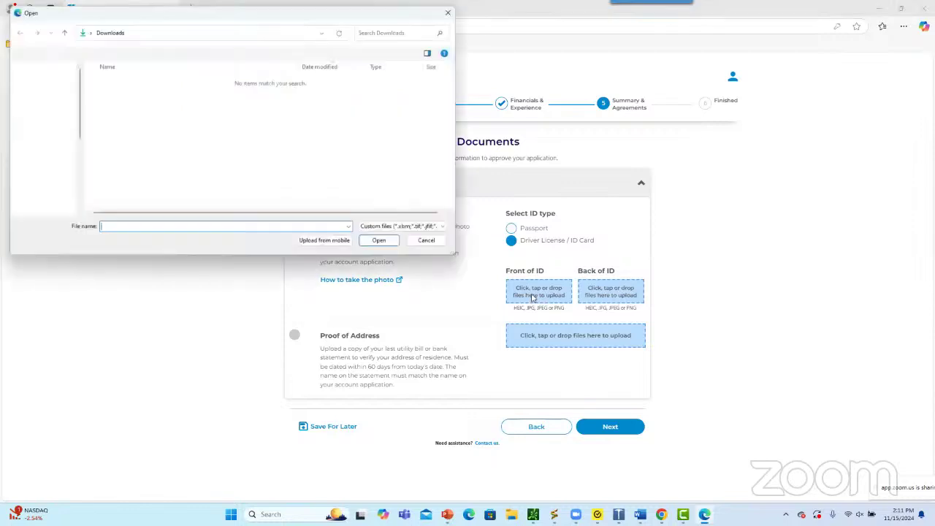
pyautogui.click(456, 9)
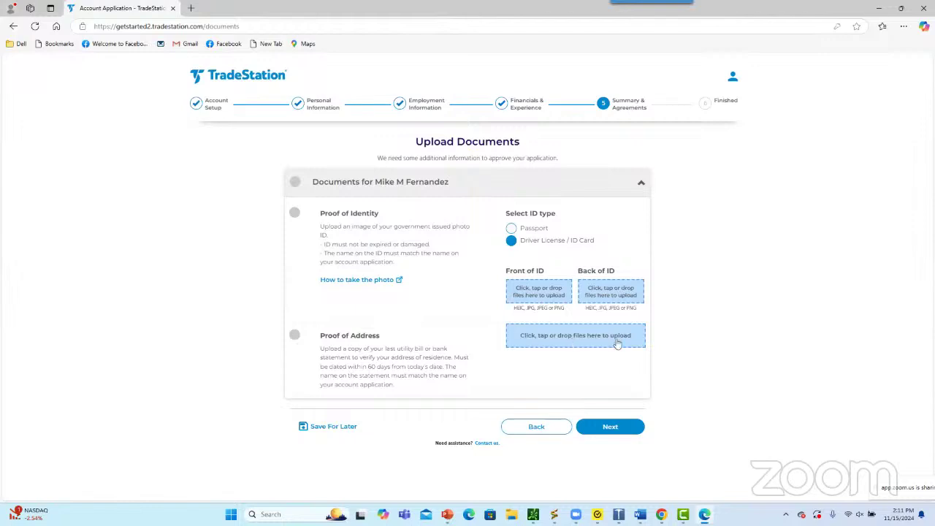
pyautogui.click(567, 339)
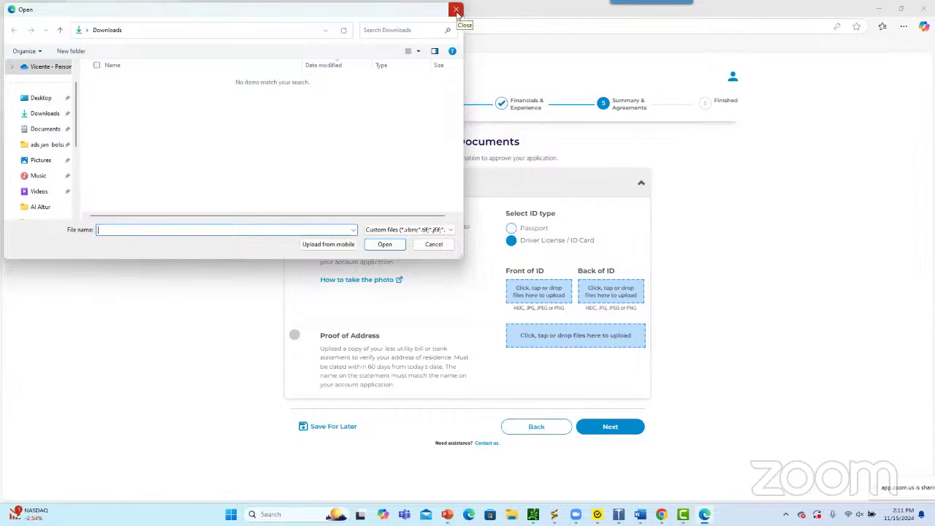
pyautogui.click(455, 11)
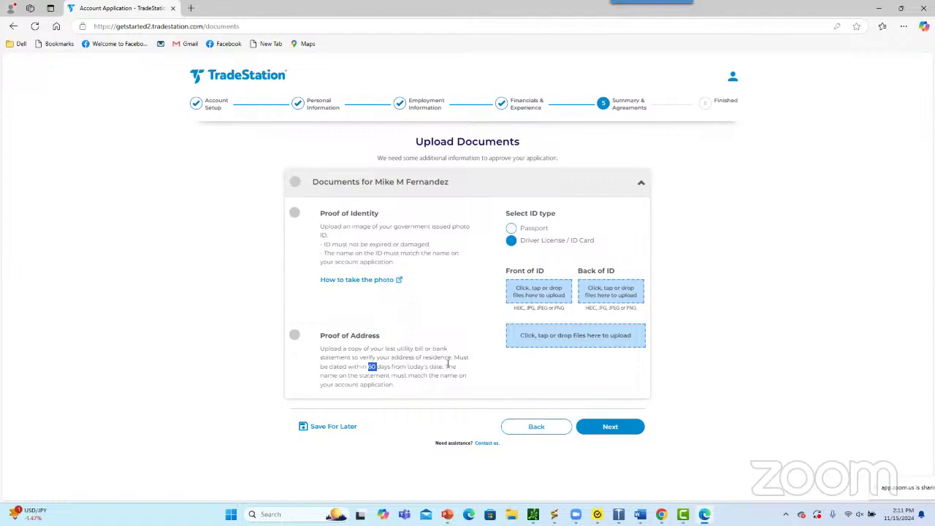
pyautogui.click(626, 431)
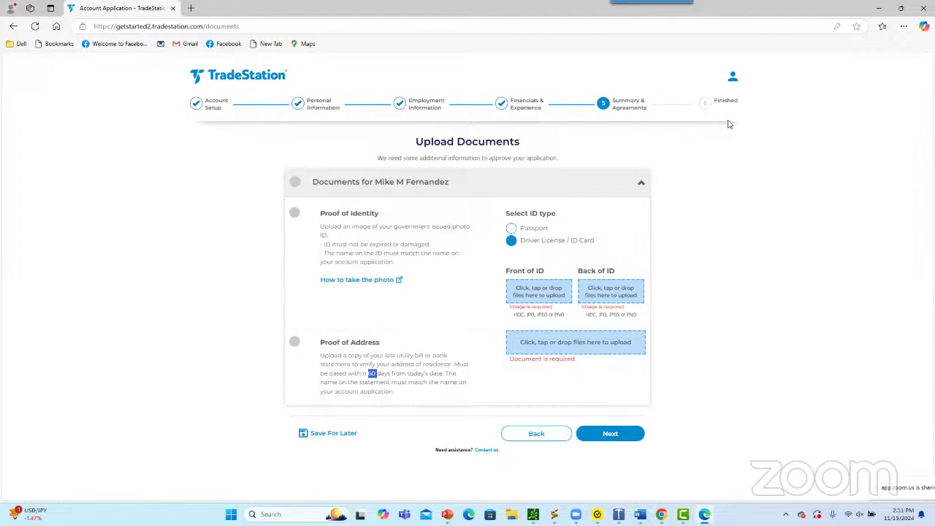
# Close the application browser window and switch over to the Chrome live-stream tab
pyautogui.click(929, 9)
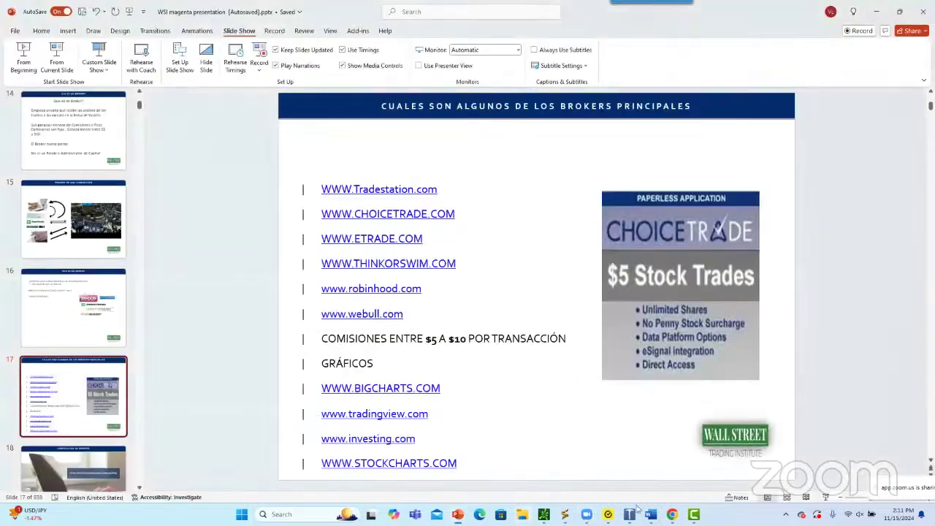
pyautogui.moveTo(679, 516)
pyautogui.click(625, 428)
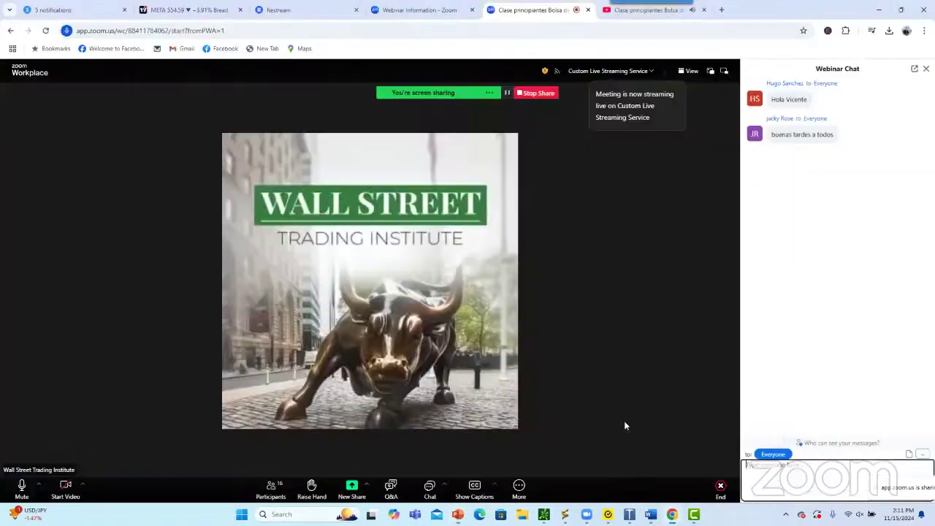
pyautogui.click(617, 11)
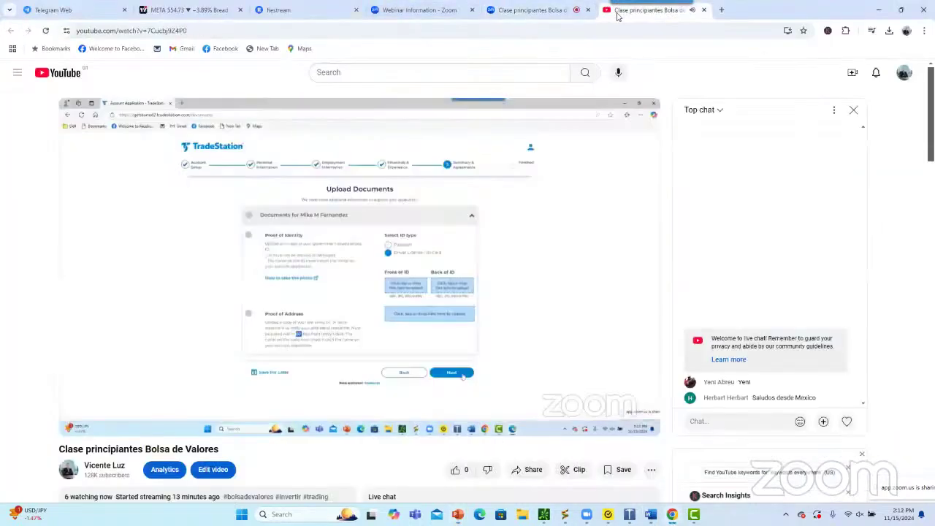
pyautogui.rightClick(544, 11)
pyautogui.press('Escape')
pyautogui.hotkey('ctrl', 't')
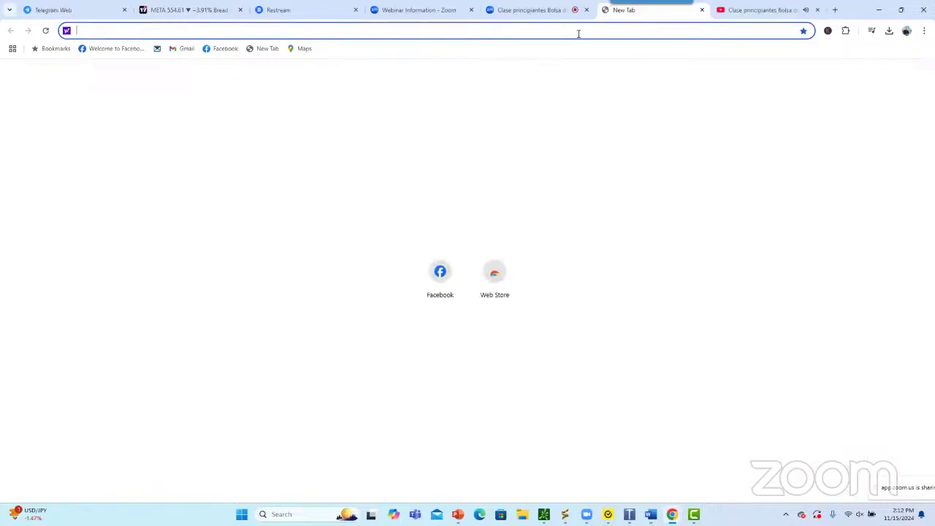
pyautogui.write('www.trade')
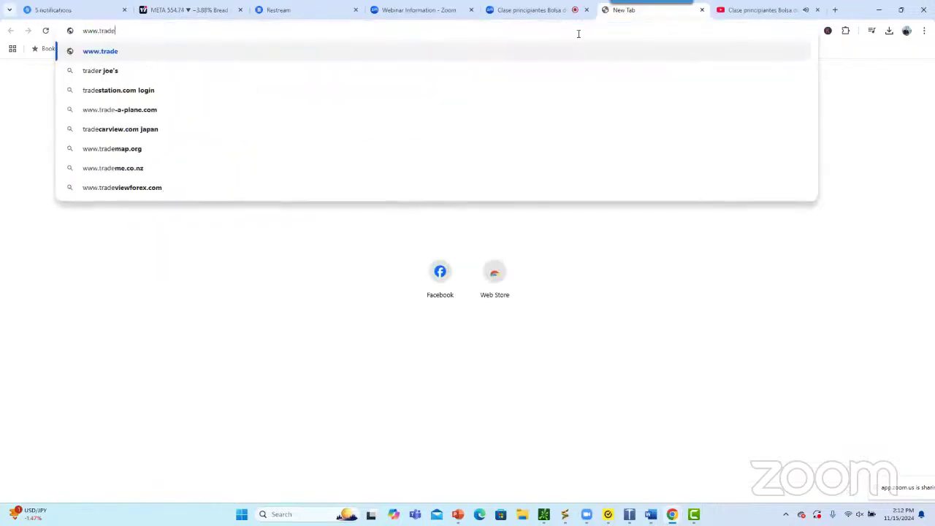
pyautogui.write('station.com')
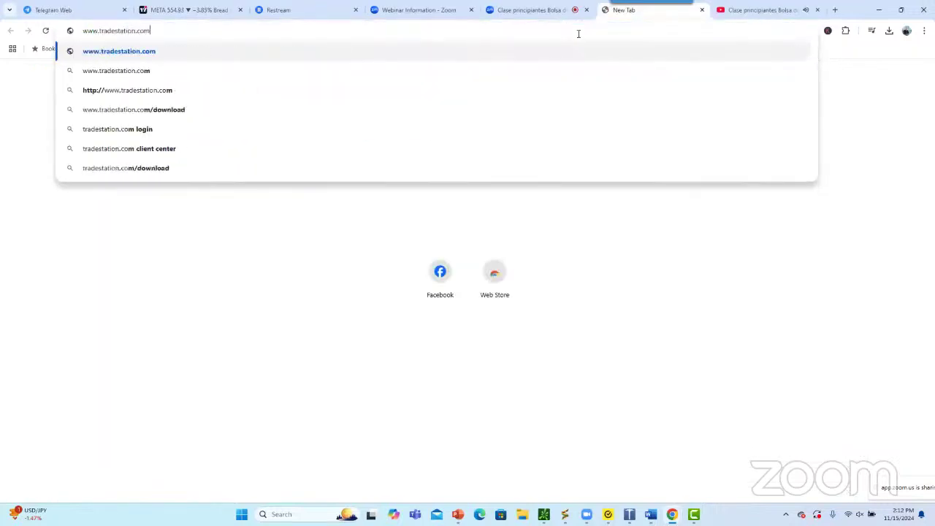
pyautogui.press('Return')
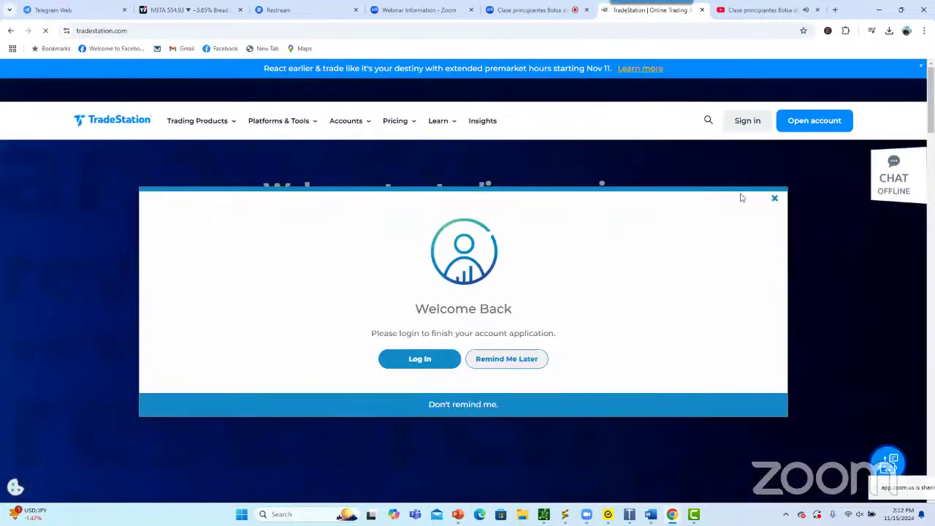
pyautogui.click(774, 197)
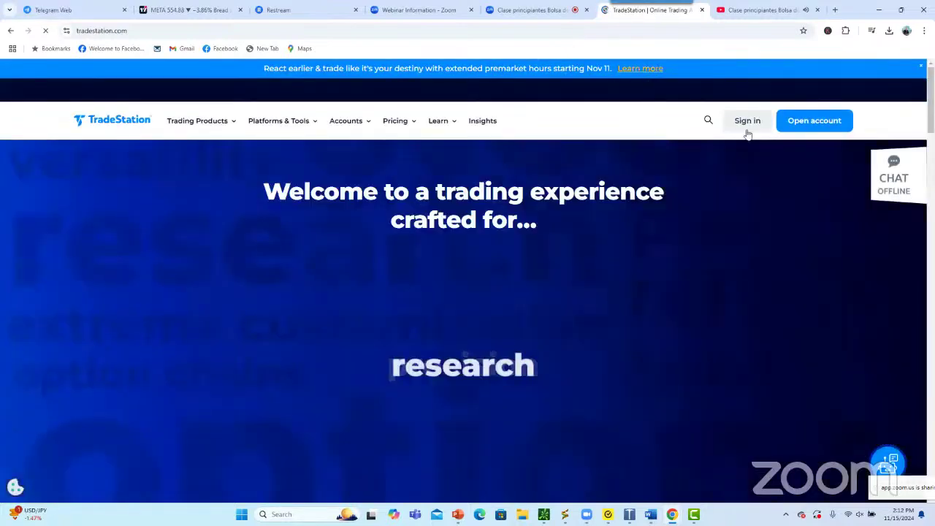
pyautogui.click(747, 122)
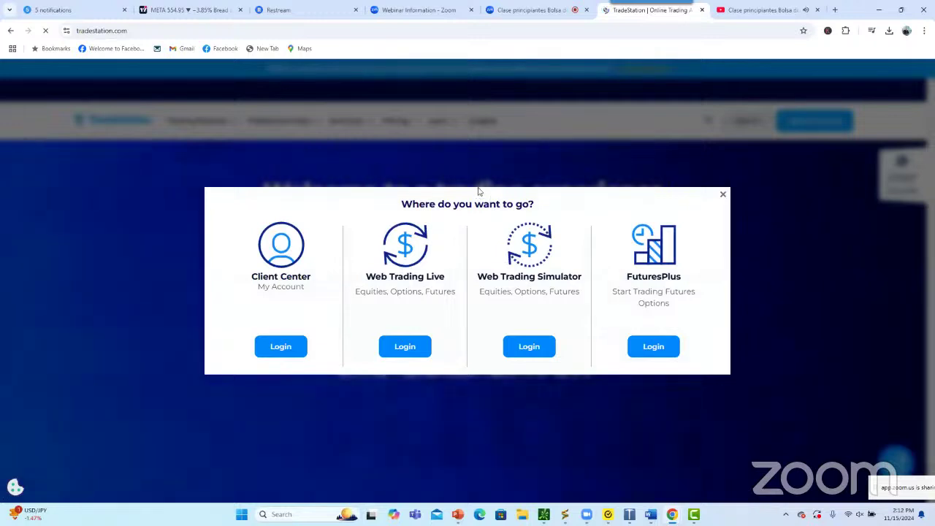
pyautogui.moveTo(498, 166); pyautogui.dragTo(462, 234)
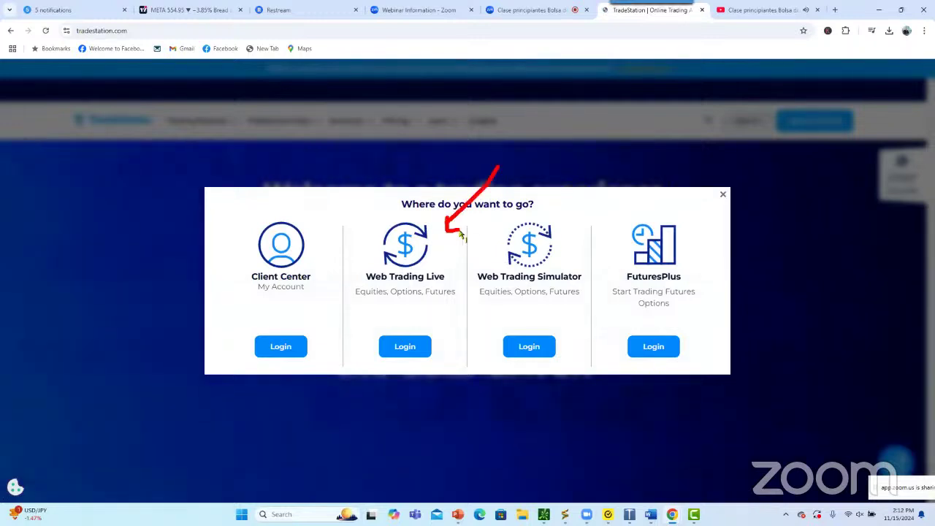
pyautogui.click(367, 167)
pyautogui.click(747, 121)
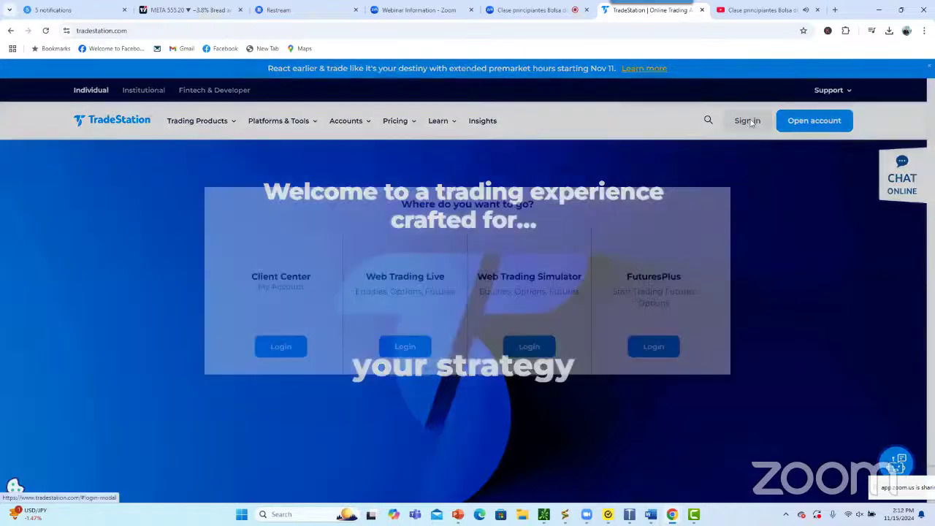
pyautogui.click(281, 347)
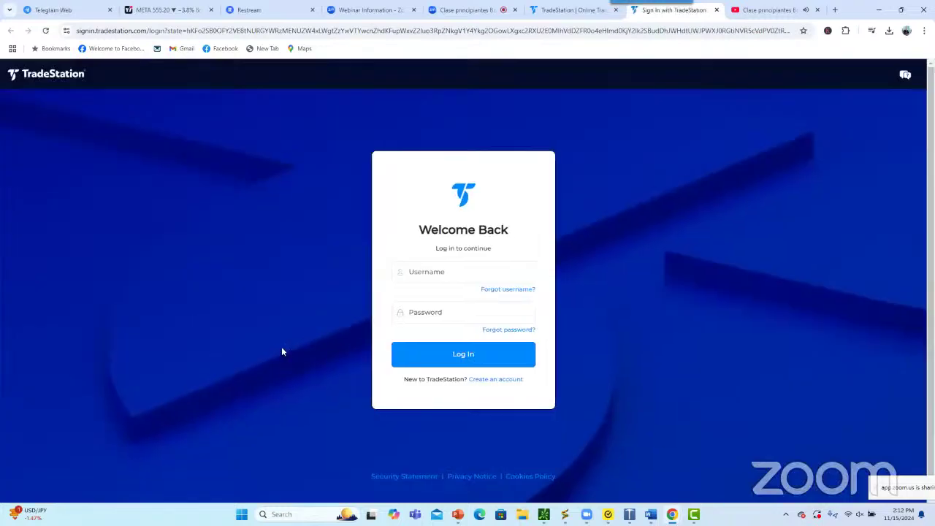
# Log in to the Client Center with the account credentials and go to Customer Profile
pyautogui.click(418, 357)
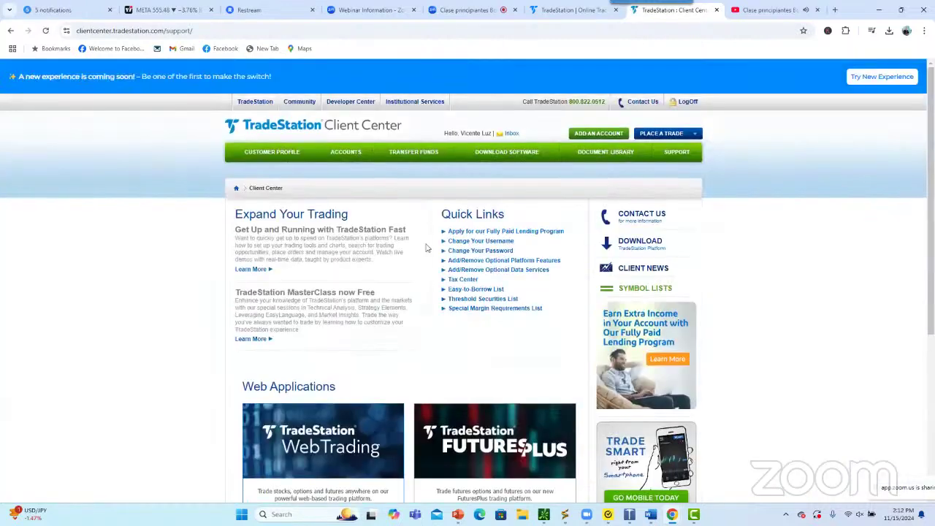
pyautogui.click(268, 157)
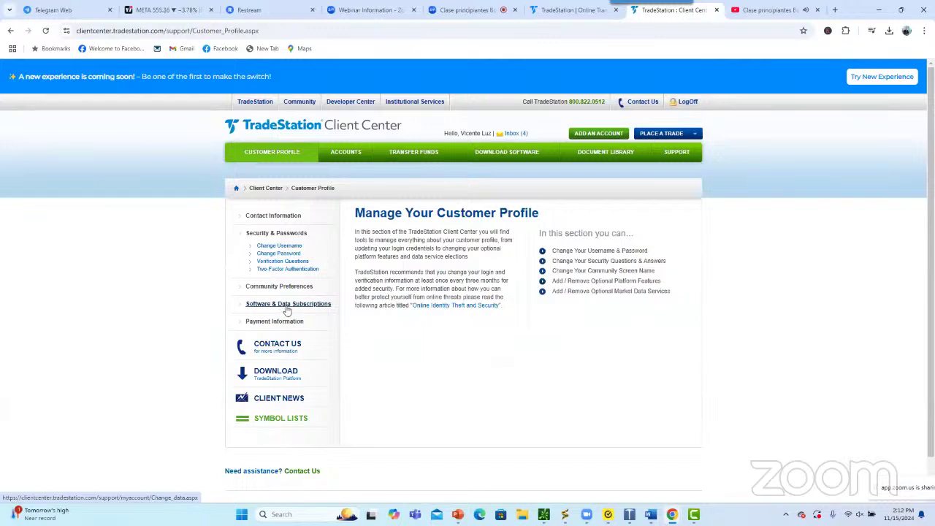
# Open Software & Data Subscriptions and check the $0.00/month total with every service Free
pyautogui.click(288, 305)
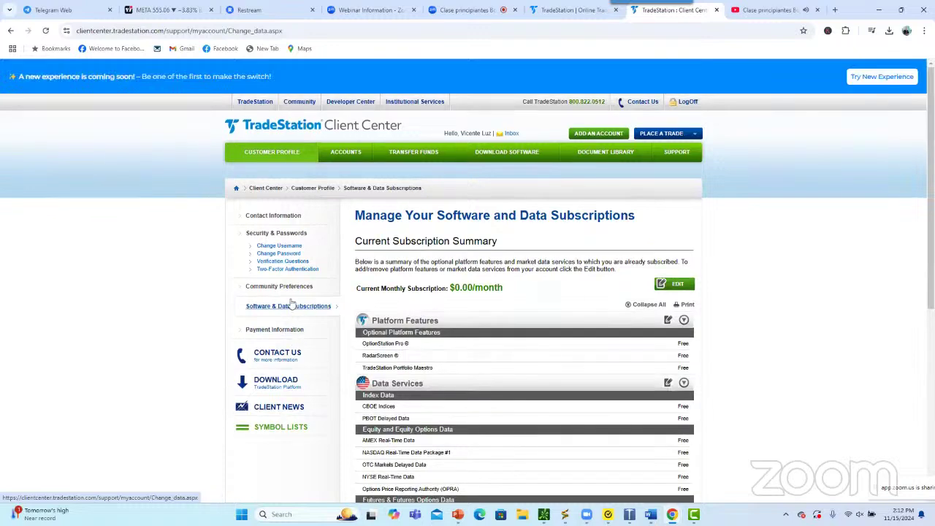
pyautogui.scroll(-2, 291, 305)
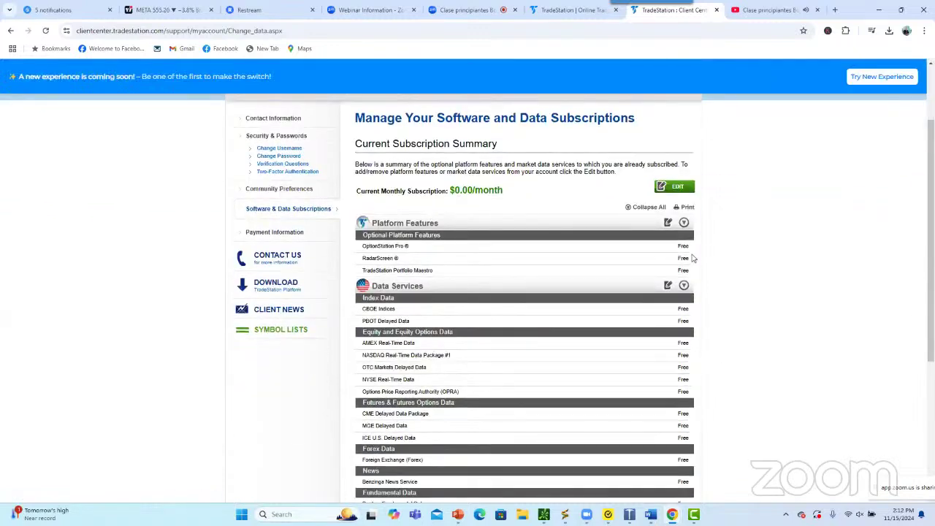
pyautogui.tripleClick(447, 191)
pyautogui.click(517, 196)
pyautogui.scroll(2, 533, 211)
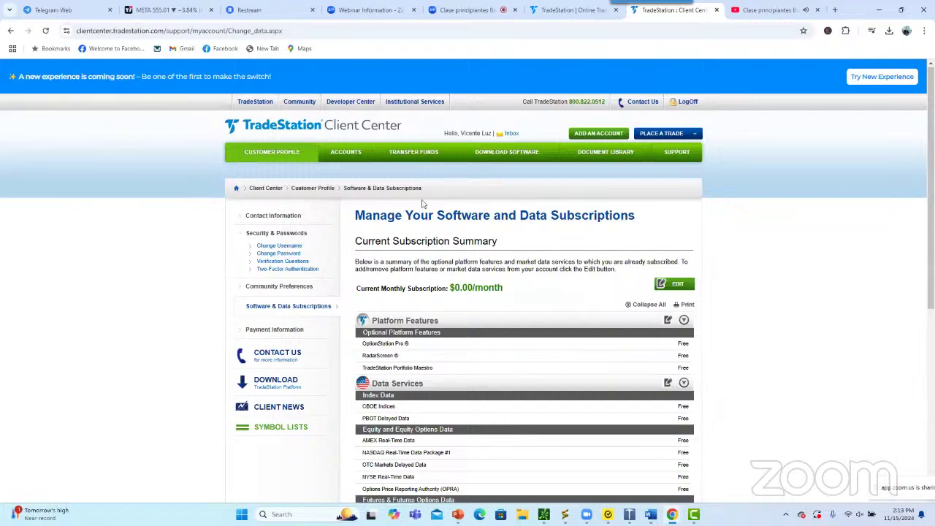
pyautogui.scroll(-3, 618, 329)
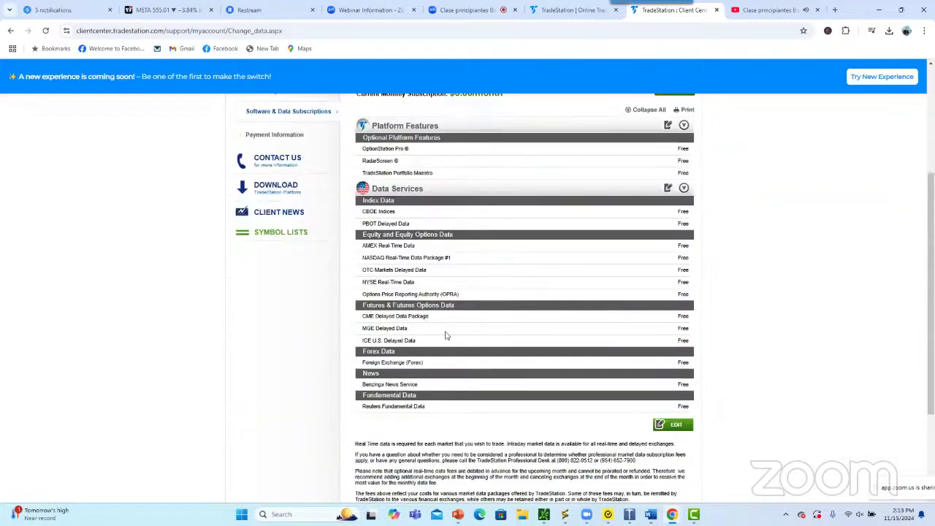
pyautogui.scroll(3, 559, 319)
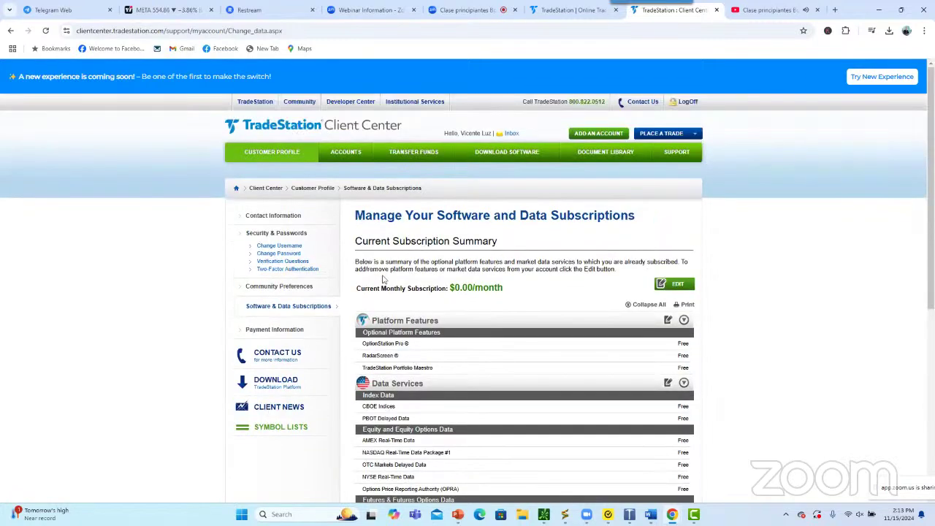
# Go to Accounts > Transfer Funds, start a Wire Transfer deposit, and list the Funds Destination accounts
pyautogui.click(352, 161)
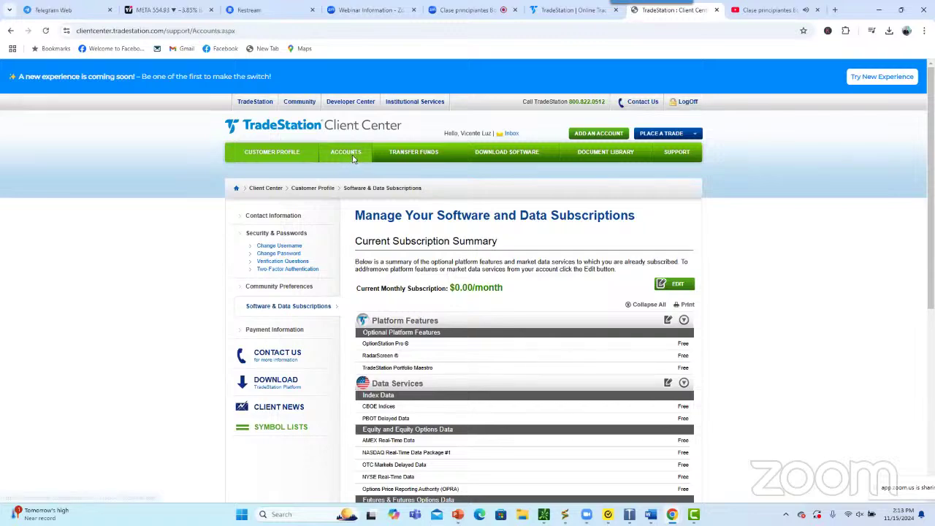
pyautogui.click(416, 159)
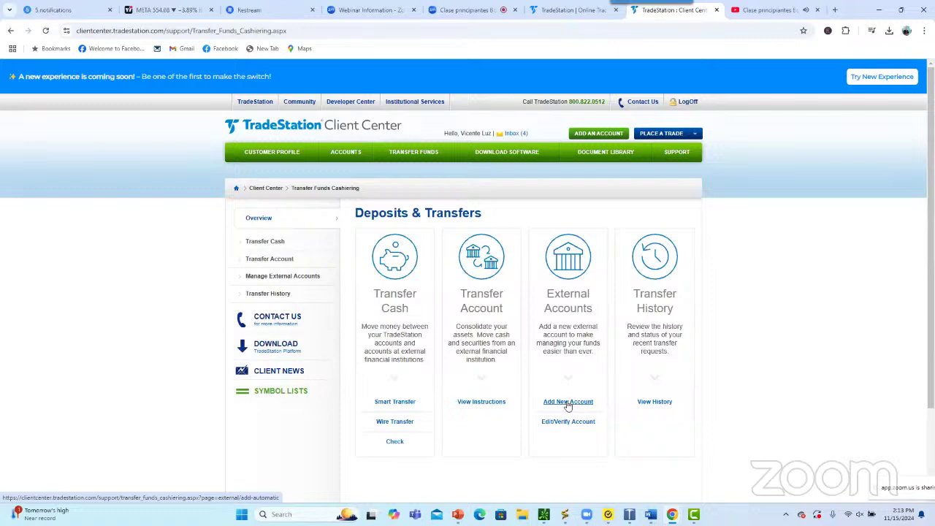
pyautogui.click(395, 422)
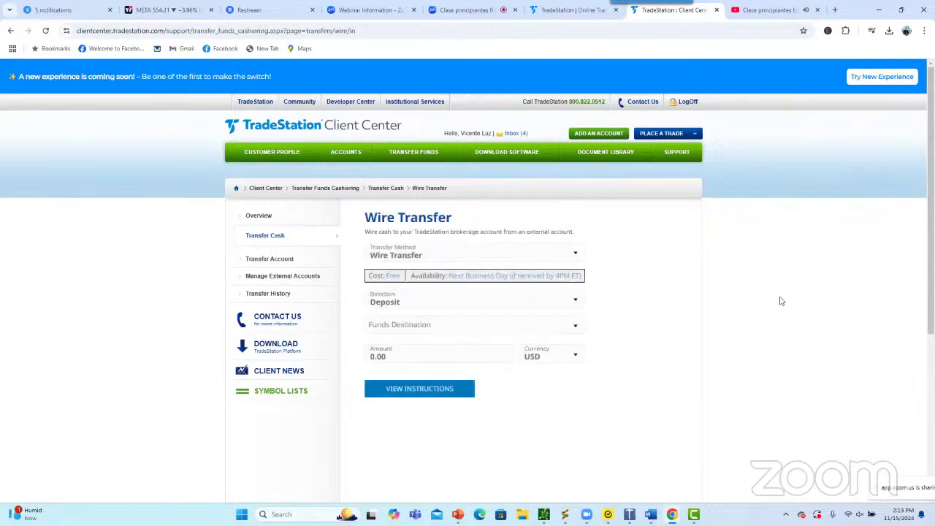
pyautogui.click(416, 327)
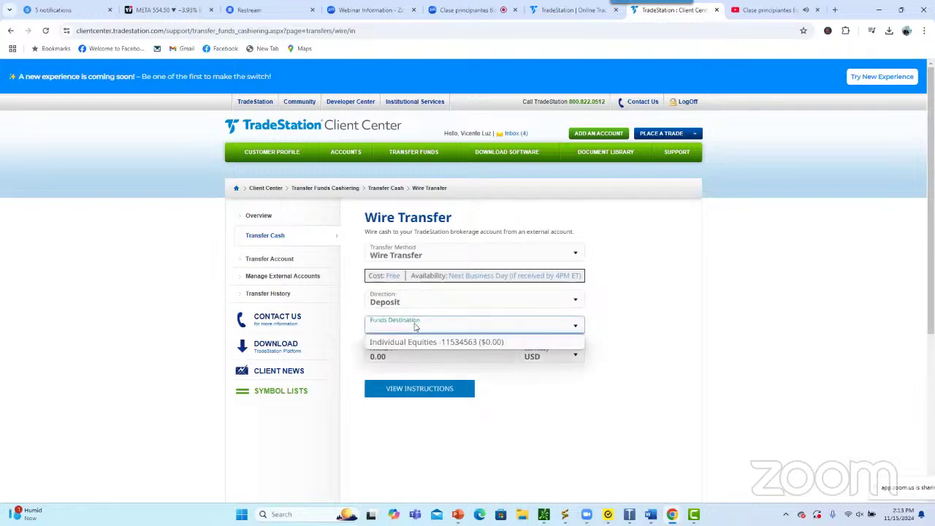
# Pick Individual Equities as destination, enter a 1,500.00 USD amount, and view the wire instructions
pyautogui.click(414, 327)
pyautogui.click(409, 330)
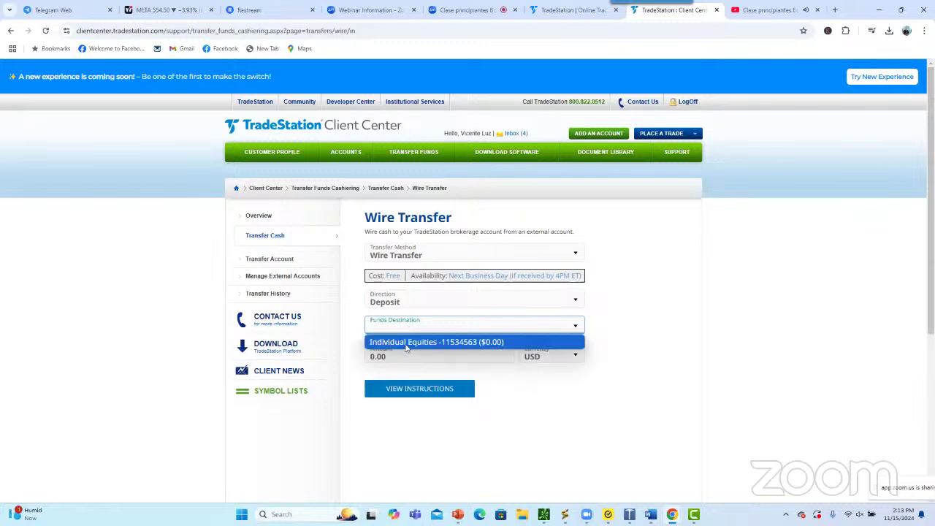
pyautogui.click(409, 340)
pyautogui.click(380, 357)
pyautogui.write('0.01')
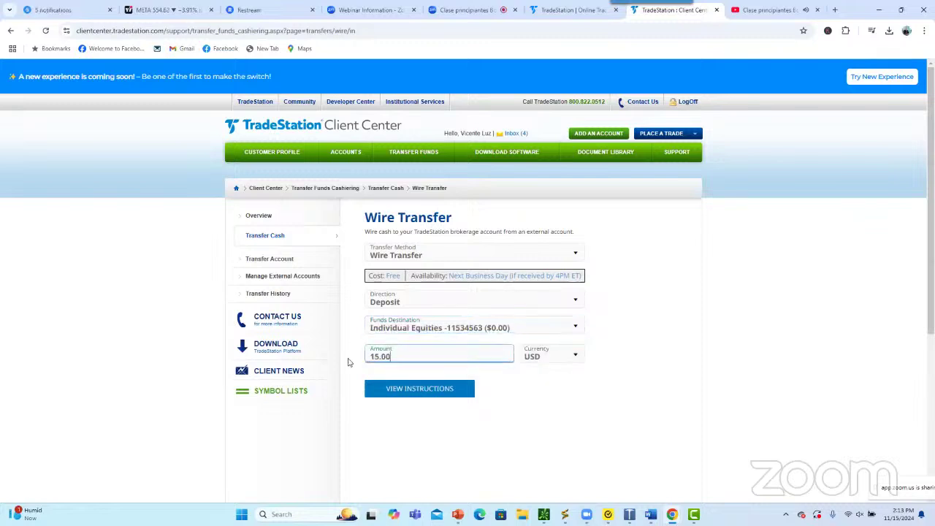
pyautogui.write('00')
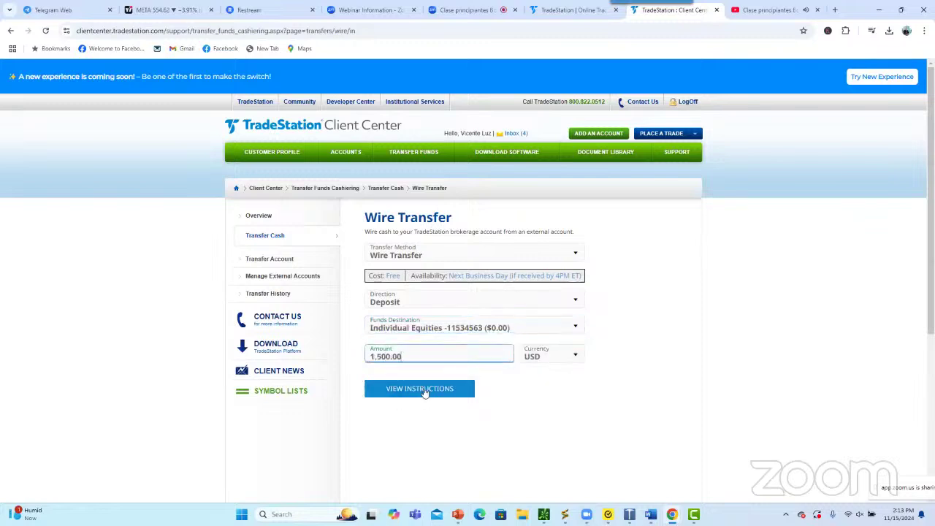
pyautogui.click(425, 393)
pyautogui.scroll(-2, 315, 384)
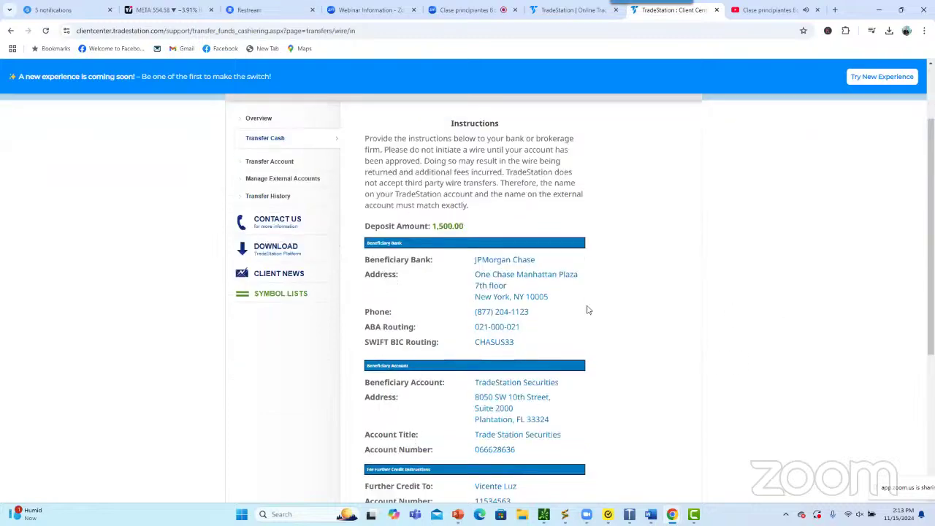
# Read through the wire instructions' bank details, then return to the TradeStation home tab's login chooser
pyautogui.scroll(-2, 587, 310)
pyautogui.scroll(-1, 643, 360)
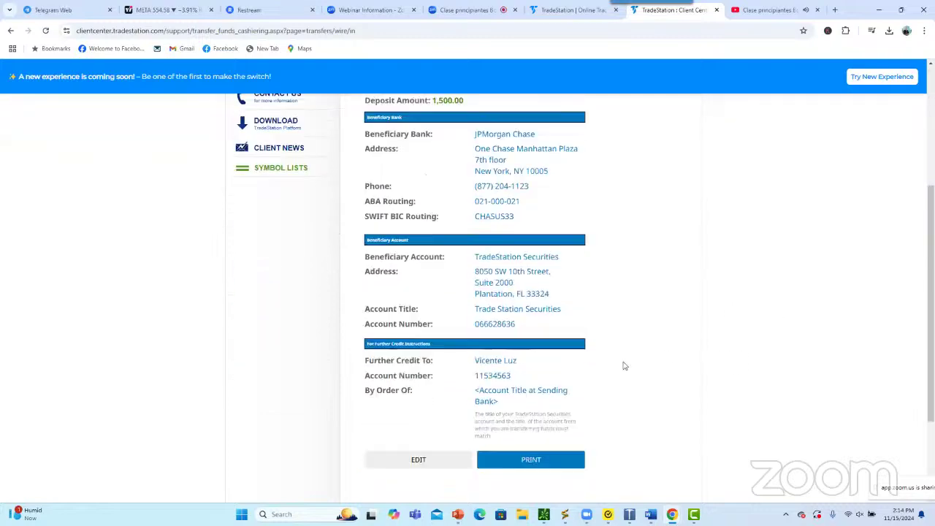
pyautogui.scroll(2, 625, 365)
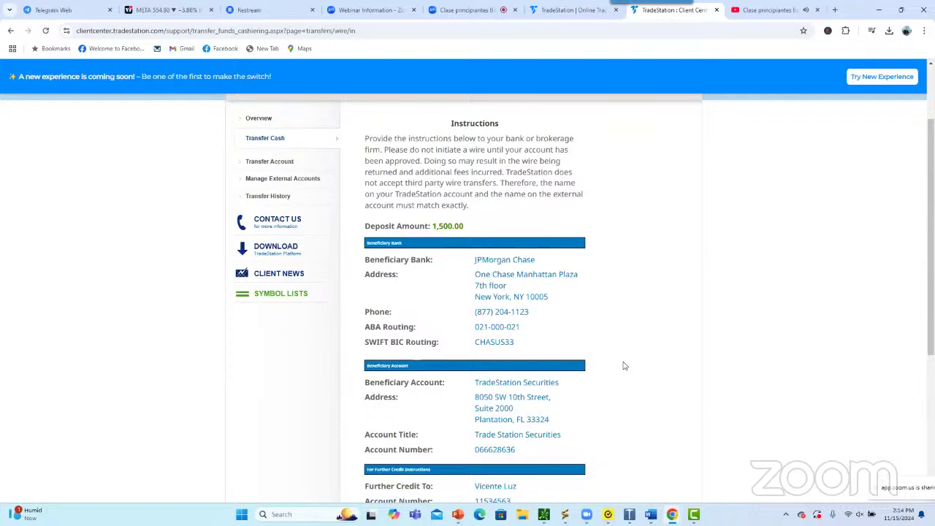
pyautogui.scroll(-1, 622, 365)
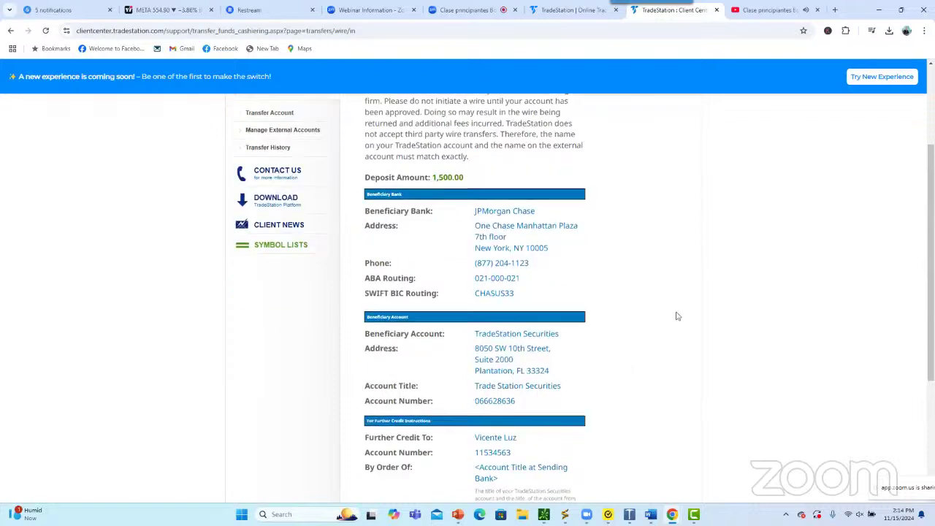
pyautogui.moveTo(679, 284)
pyautogui.mouseDown()
pyautogui.moveTo(621, 314)
pyautogui.moveTo(611, 339)
pyautogui.mouseUp()
pyautogui.moveTo(673, 213)
pyautogui.mouseDown()
pyautogui.moveTo(588, 238)
pyautogui.moveTo(603, 262)
pyautogui.mouseUp()
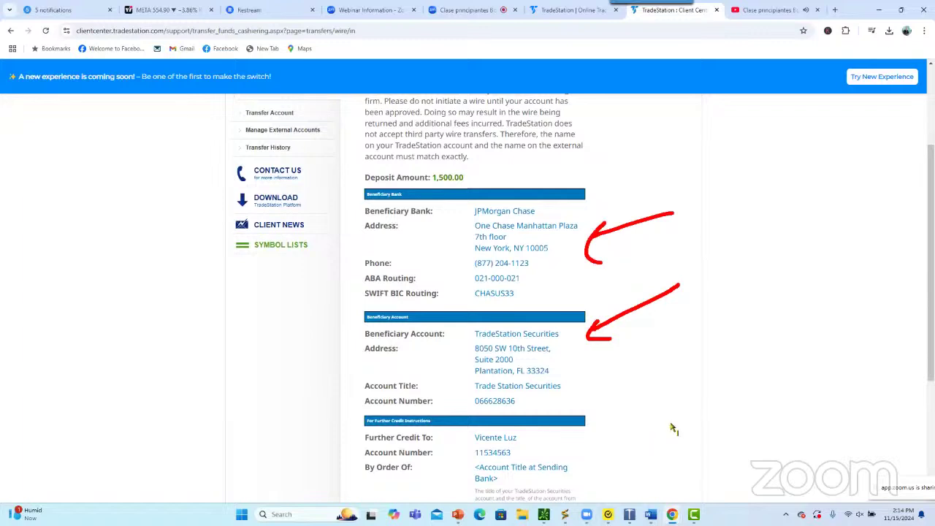
pyautogui.moveTo(670, 424); pyautogui.dragTo(610, 454)
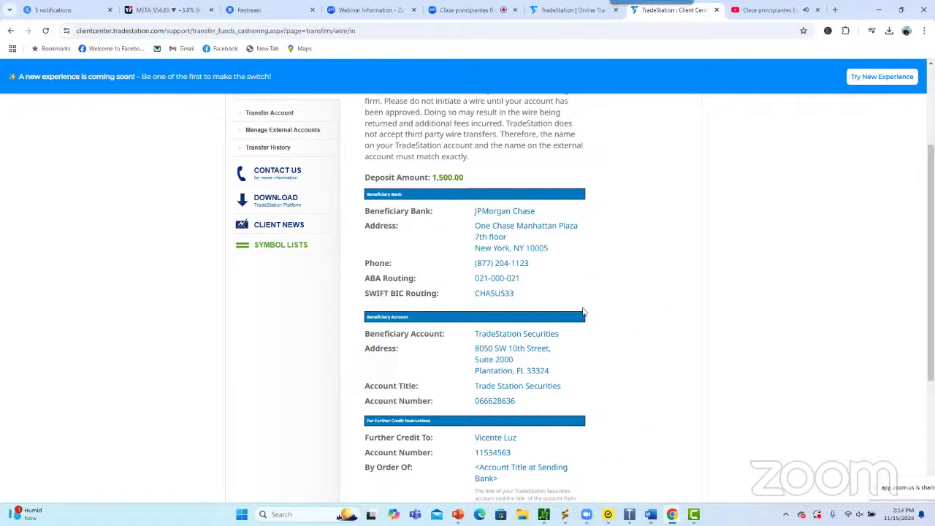
pyautogui.scroll(-2, 599, 309)
pyautogui.scroll(2, 599, 303)
pyautogui.scroll(-2, 569, 378)
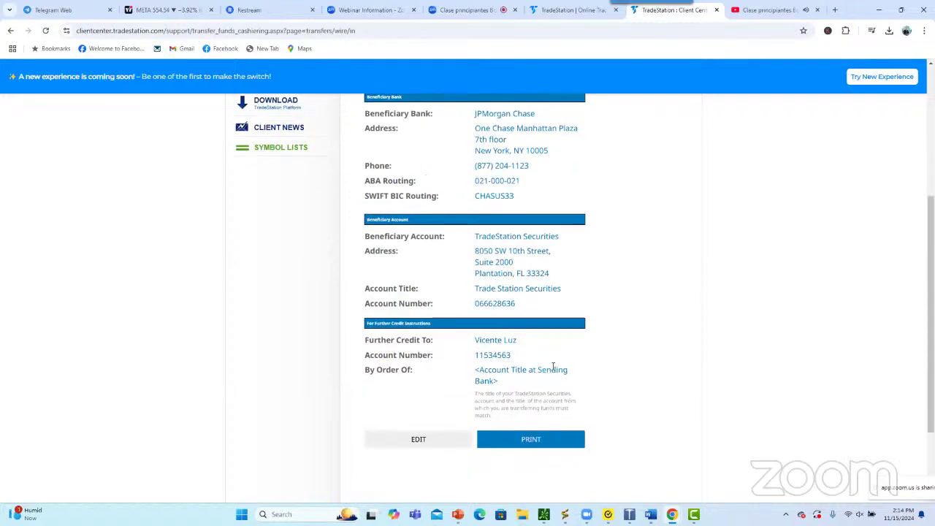
pyautogui.scroll(4, 553, 366)
pyautogui.click(561, 5)
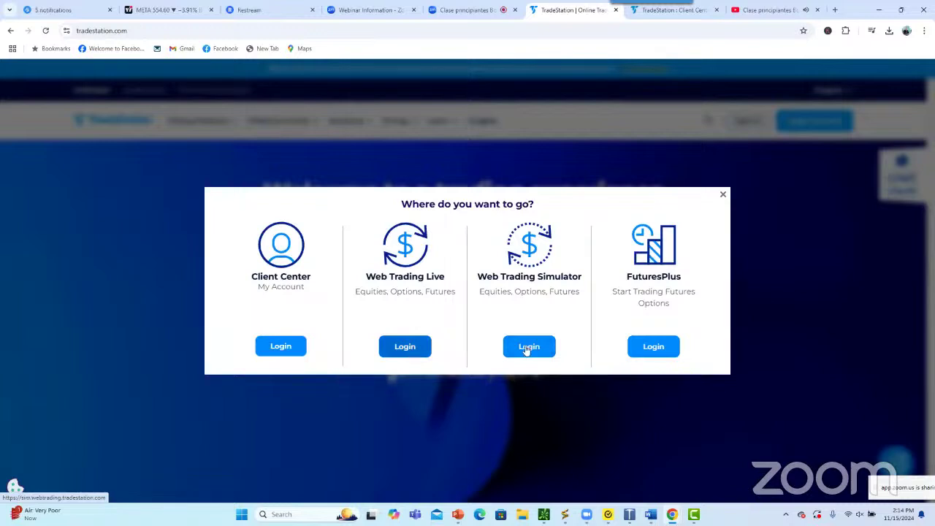
# Log into the Web Trading Simulator, enlarge the Positions panel, then bring the Document2 notes forward
pyautogui.click(527, 347)
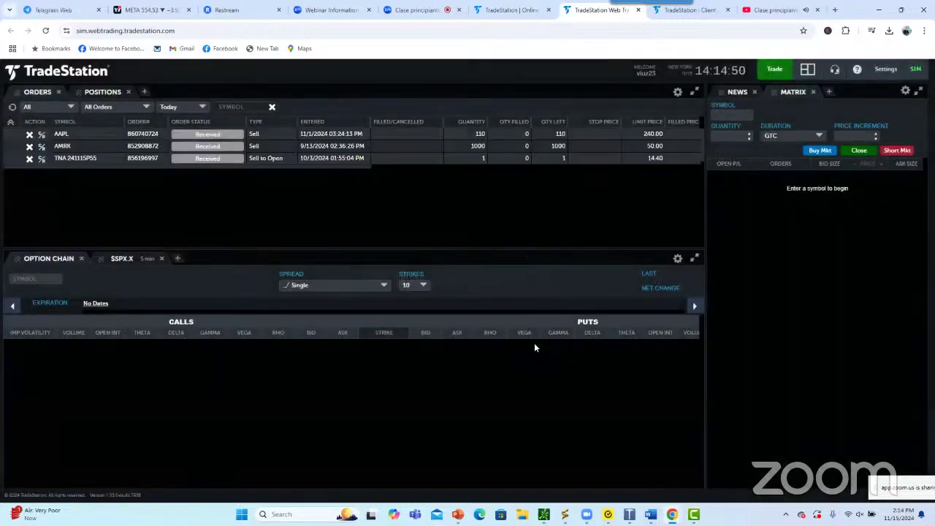
pyautogui.click(90, 90)
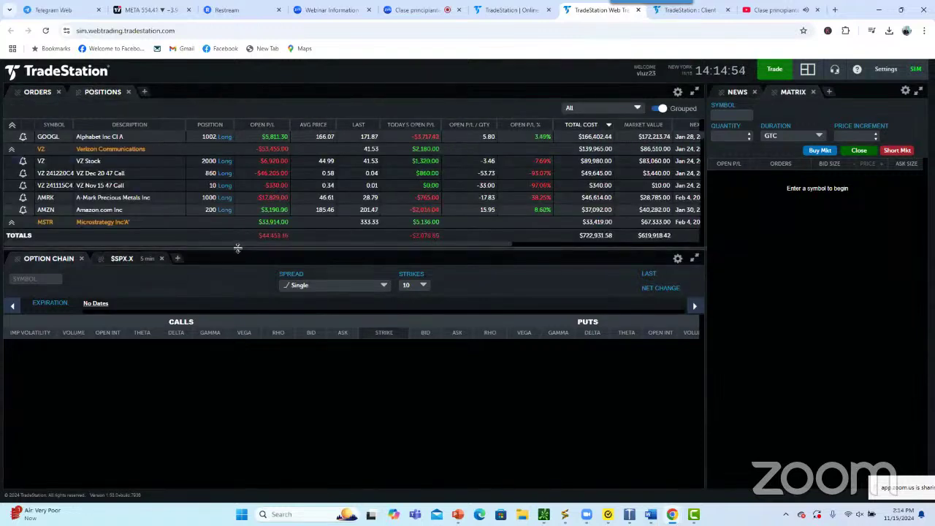
pyautogui.moveTo(236, 248); pyautogui.dragTo(239, 363)
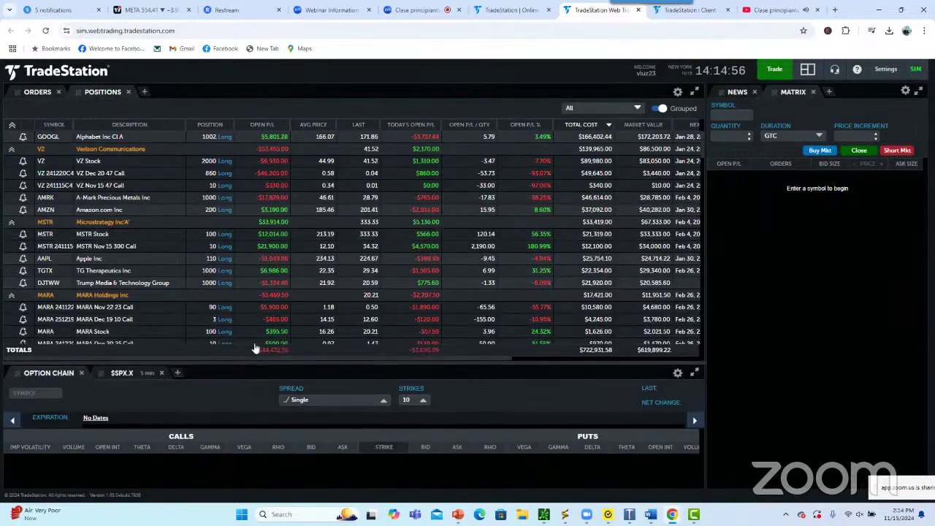
pyautogui.scroll(-2, 312, 282)
pyautogui.scroll(2, 310, 281)
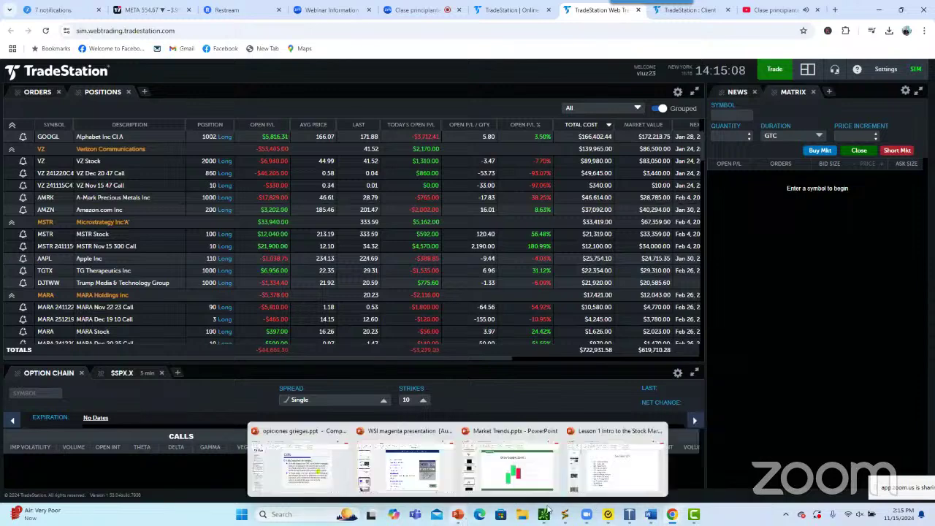
pyautogui.moveTo(650, 515)
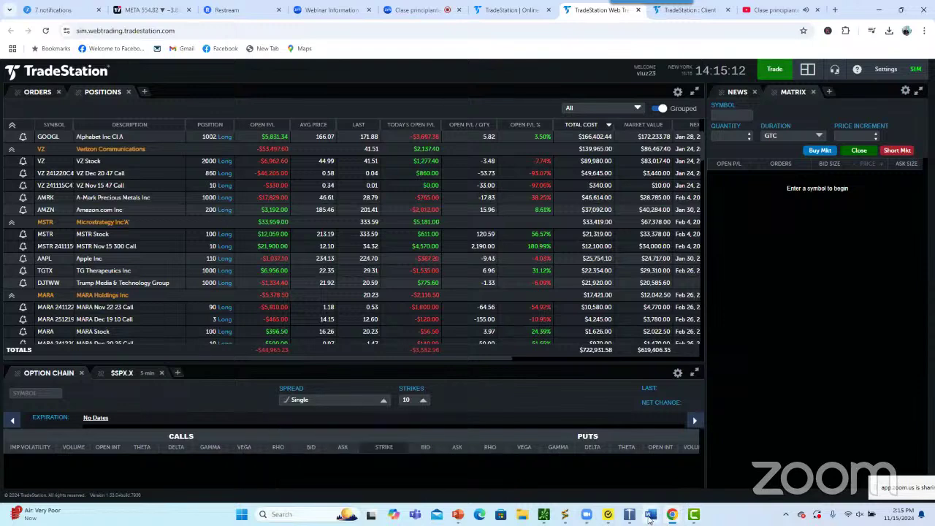
pyautogui.click(679, 486)
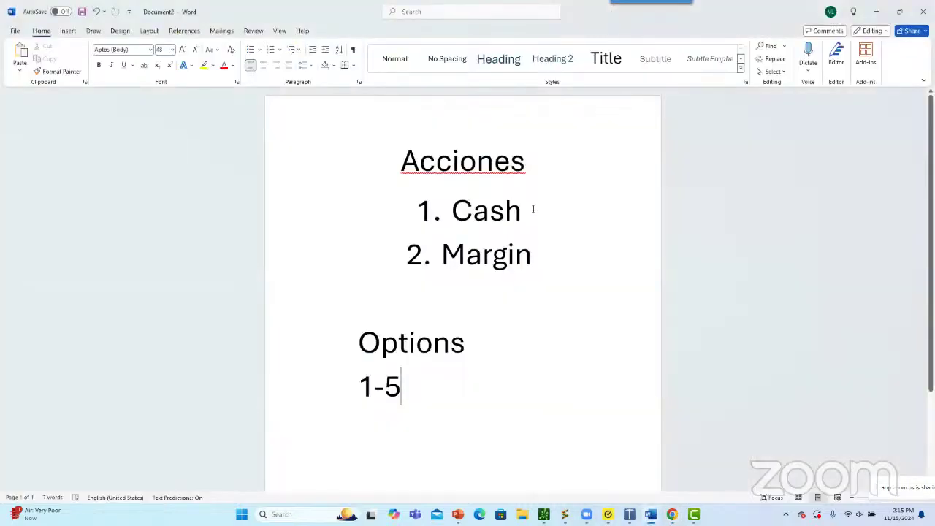
# Add unnumbered lines 'ALZA' and 'BAJA' below '2. Margin' in the notes
pyautogui.click(545, 257)
pyautogui.press('Return')
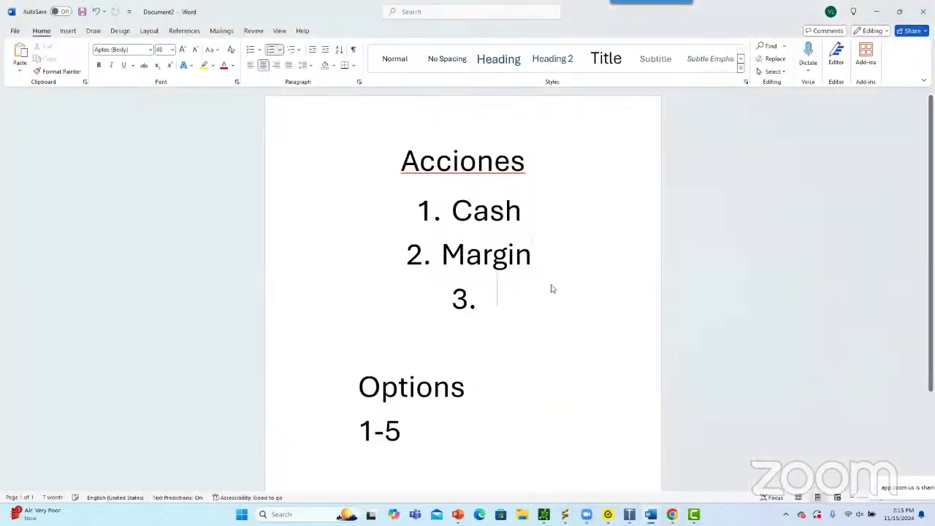
pyautogui.press('Return')
pyautogui.write('ALZA')
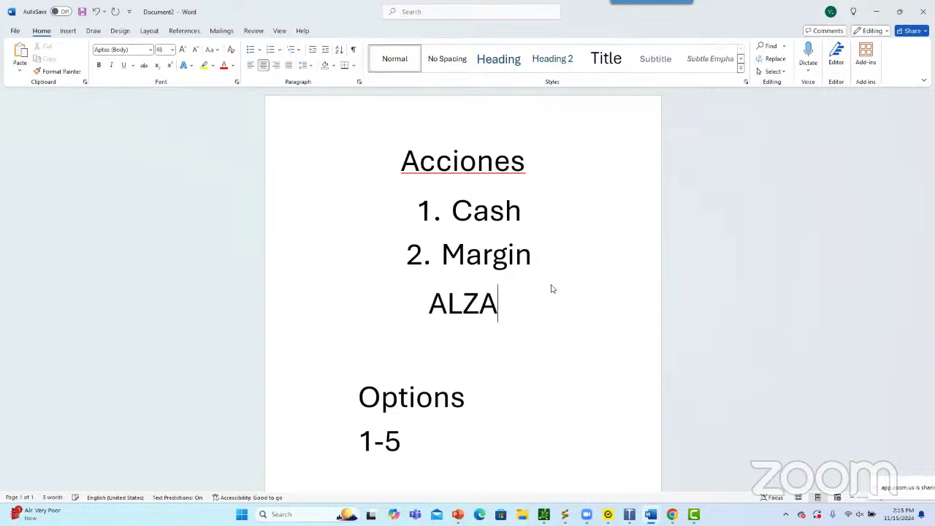
pyautogui.press('Return')
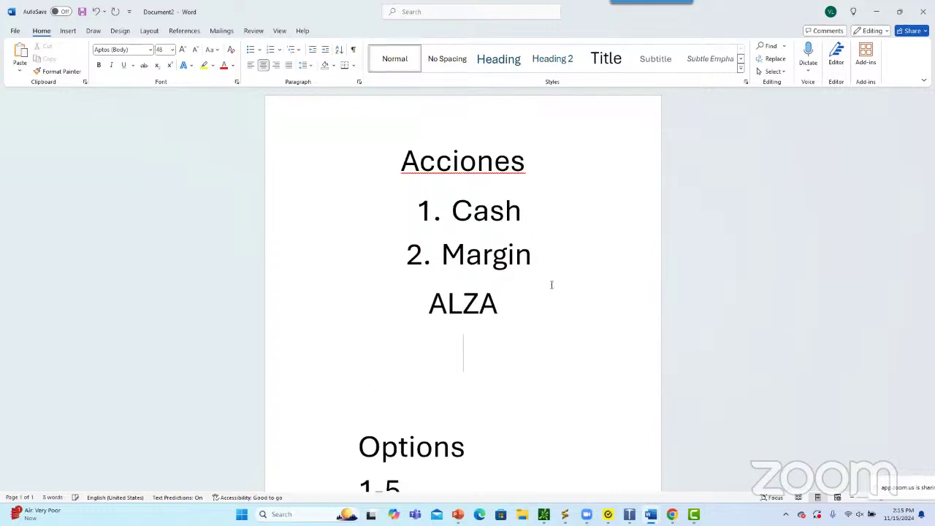
pyautogui.write('BAJA')
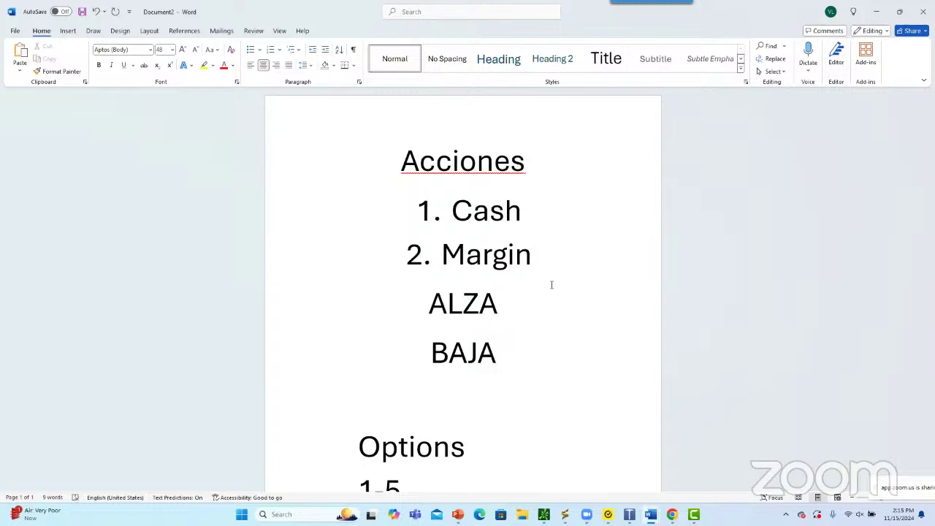
# Complete the lines as 'ALZA Long' and 'BAJA Short'
pyautogui.click(511, 312)
pyautogui.write('LO')
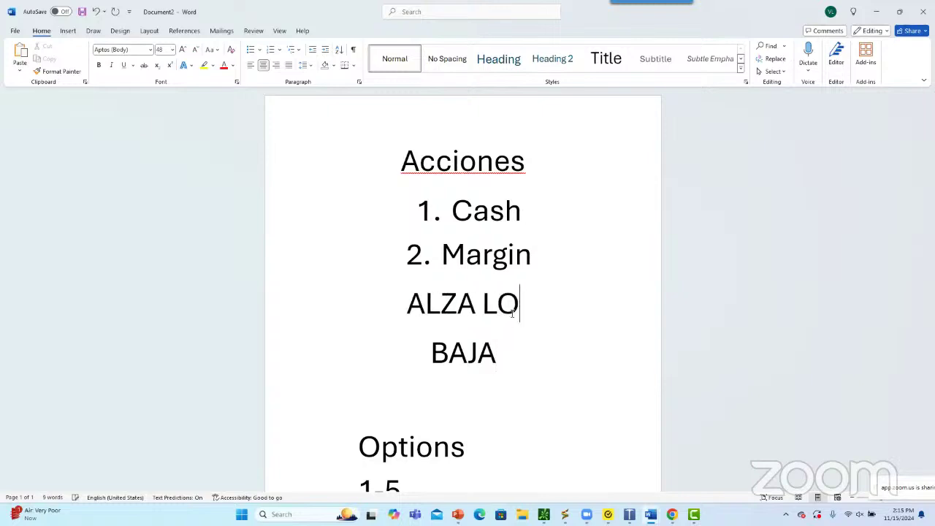
pyautogui.write('ng')
pyautogui.press('BackSpace')
pyautogui.press('BackSpace')
pyautogui.press('BackSpace')
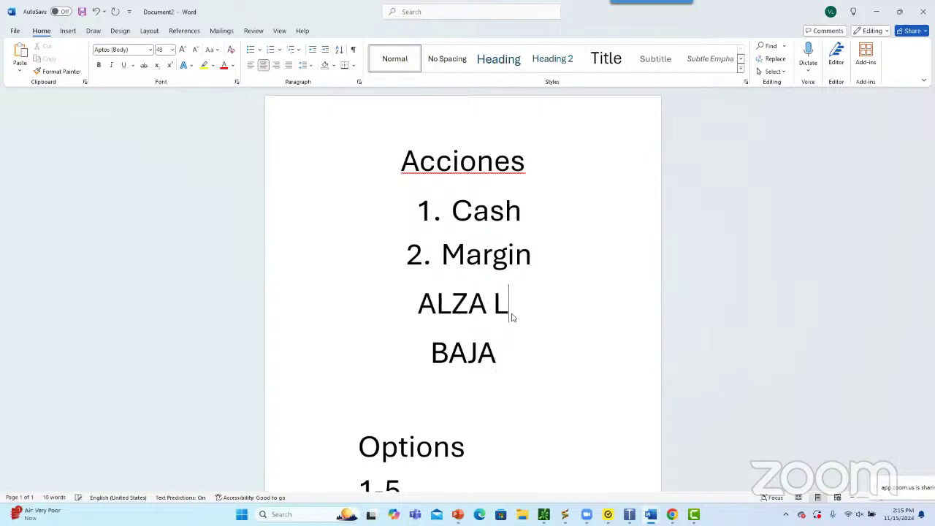
pyautogui.write('ong')
pyautogui.click(544, 353)
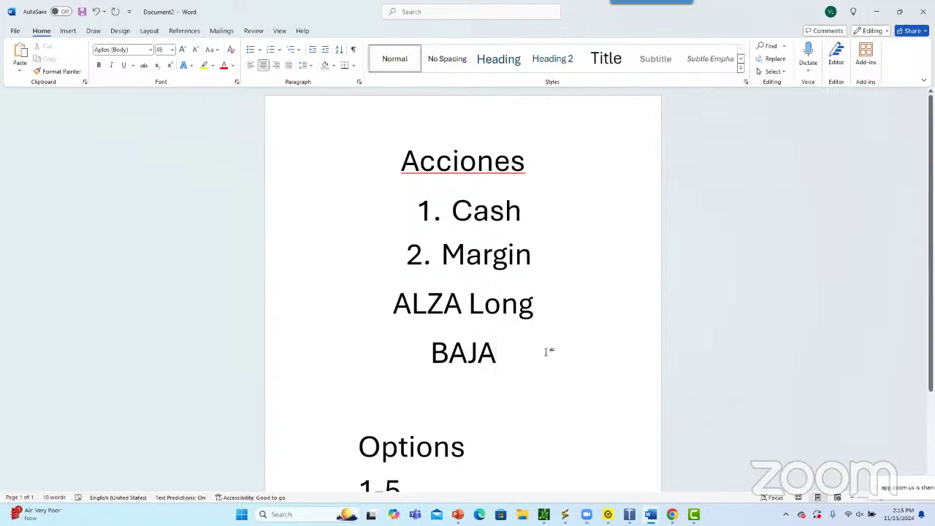
pyautogui.write('Short')
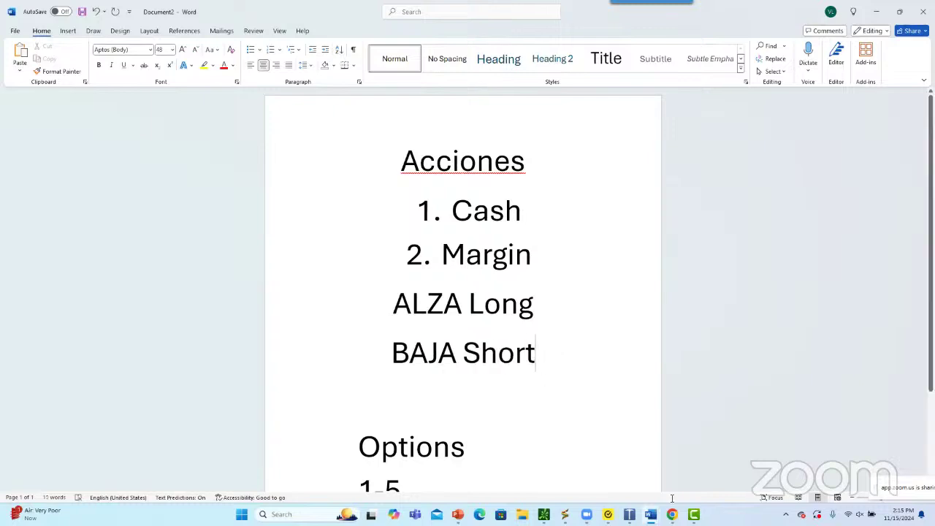
# Return to the TradingView META chart in Chrome
pyautogui.moveTo(672, 512)
pyautogui.click(616, 459)
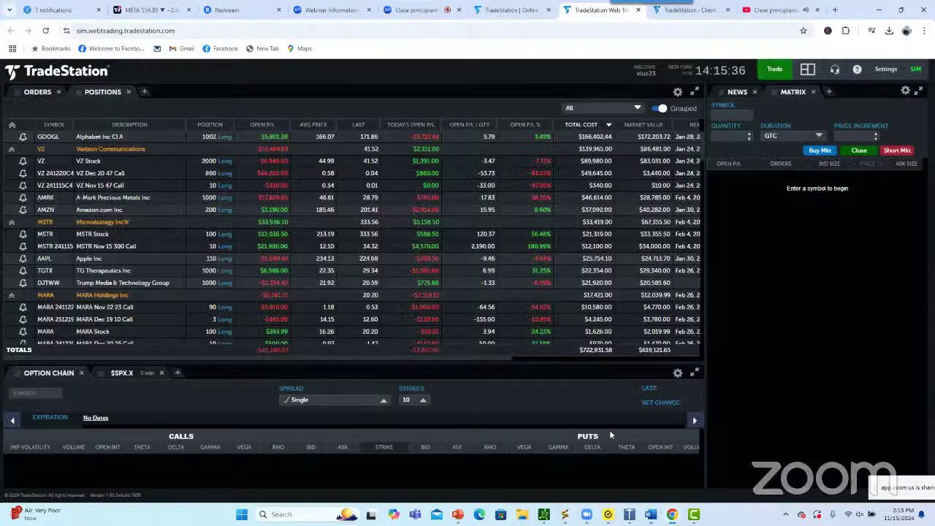
pyautogui.click(174, 5)
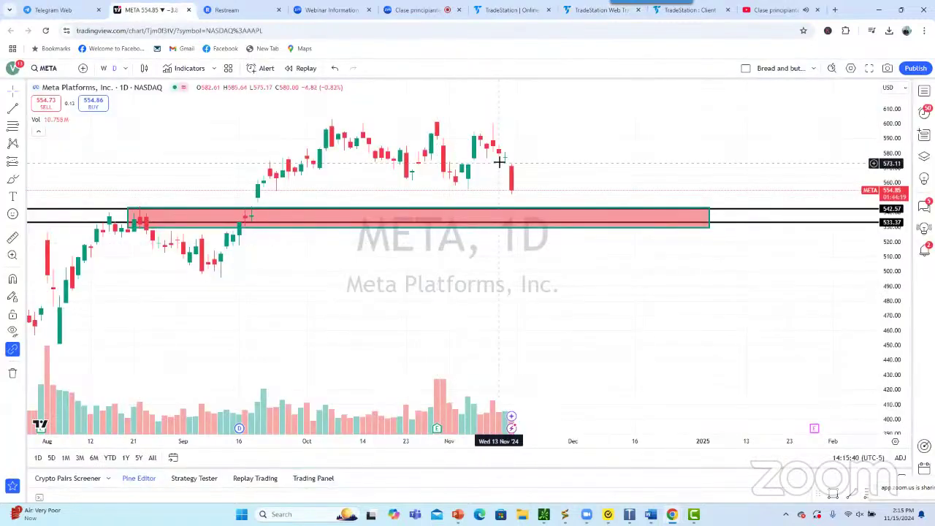